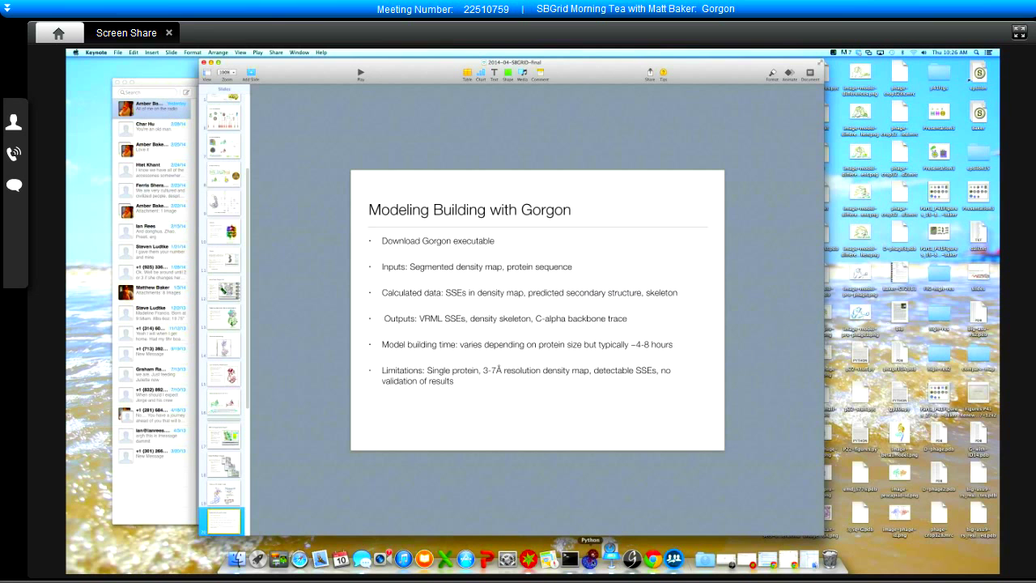
- Bring Gorgon's density map window forward and rotate the map to inspect its shape
left_click(591, 557)
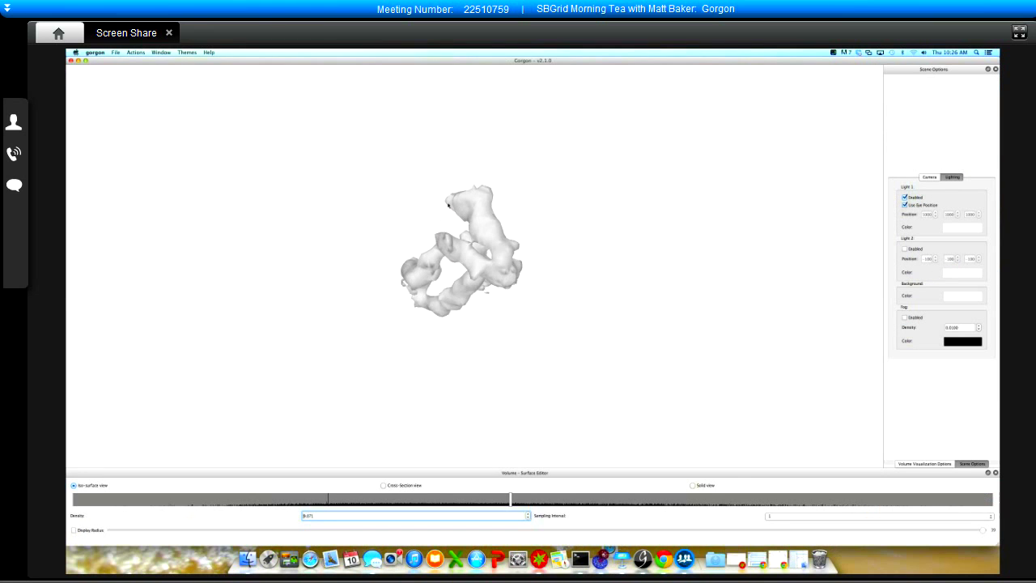
left_click_drag(447, 204, 507, 236)
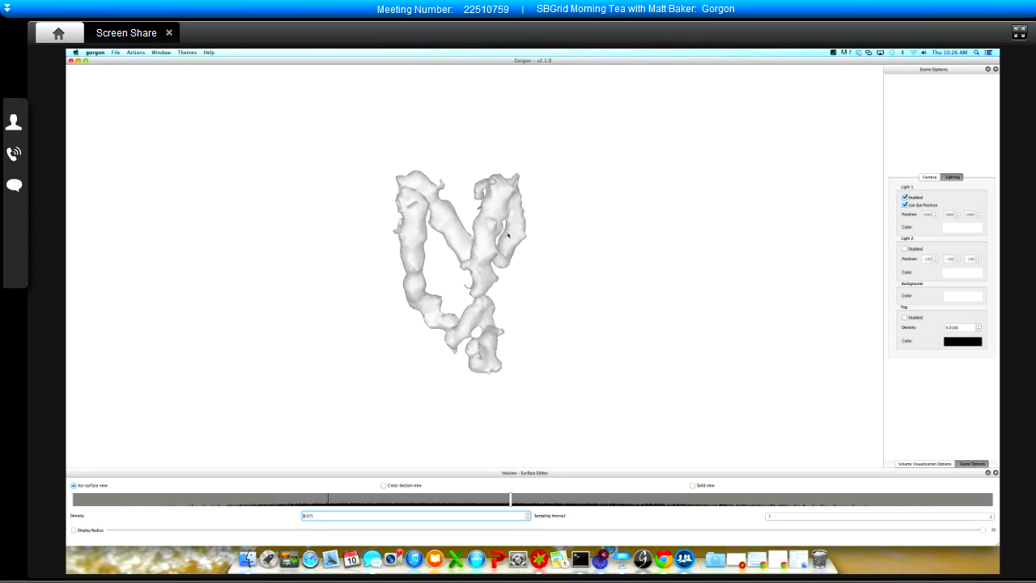
left_click_drag(522, 212, 454, 286)
left_click_drag(487, 267, 510, 250)
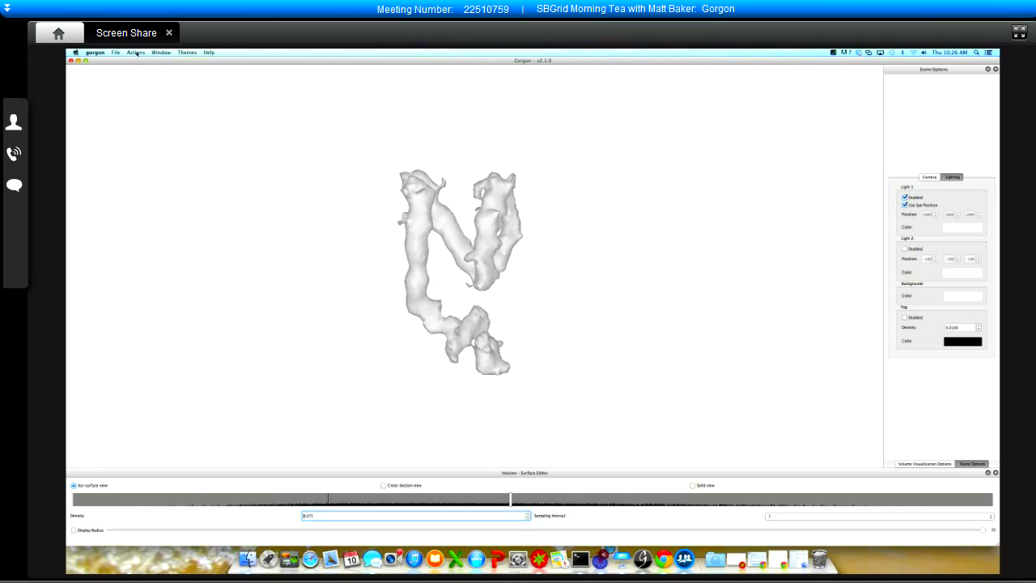
- Open the Actions menu's Secondary Structure Element submenu
left_click(95, 53)
mouse_move(115, 52)
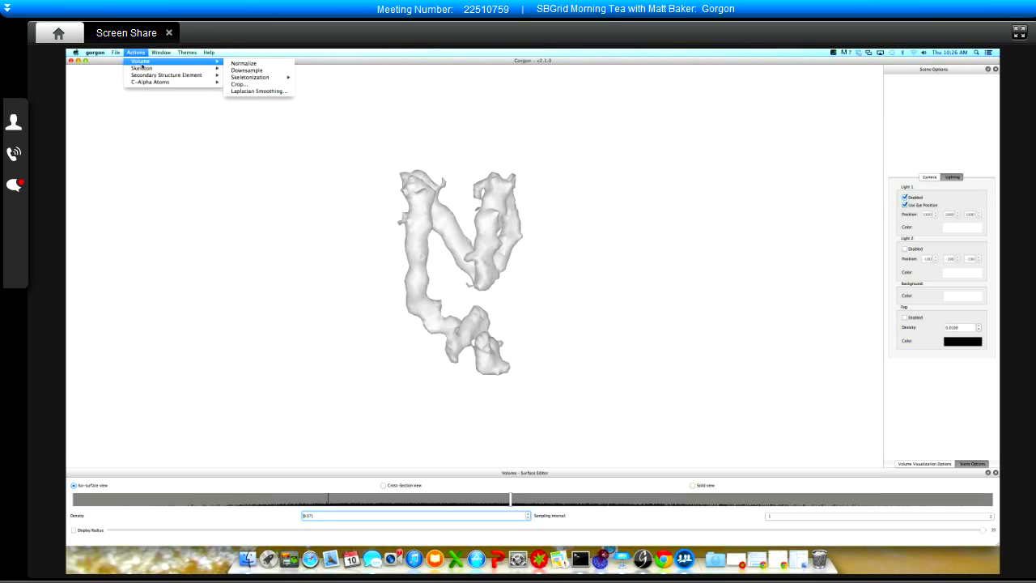
mouse_move(204, 71)
mouse_move(244, 79)
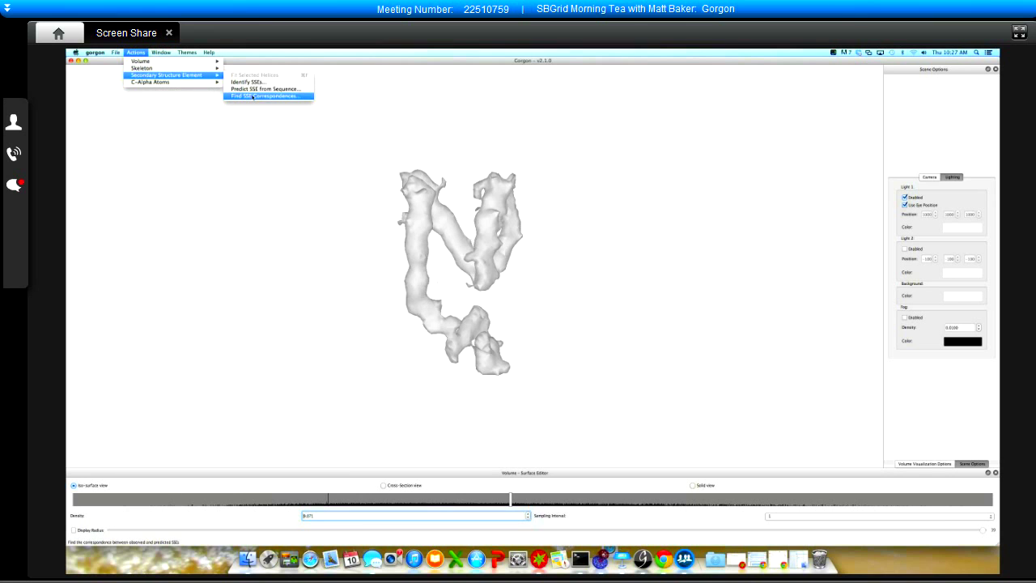
- Start Find SSE Correspondences and load densityMap-skeleton.mrc from groel-demo as the skeleton
left_click(254, 96)
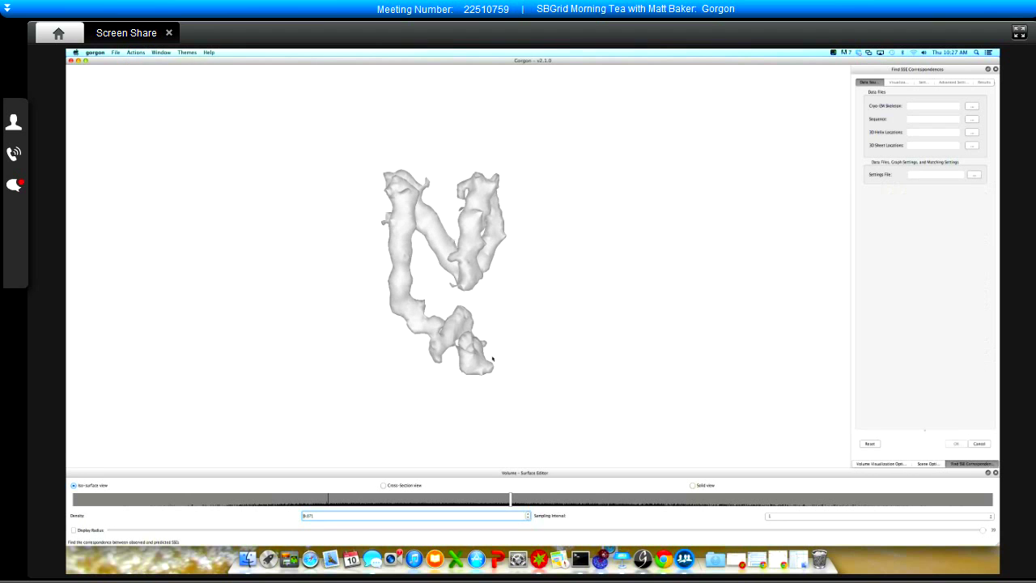
left_click(970, 106)
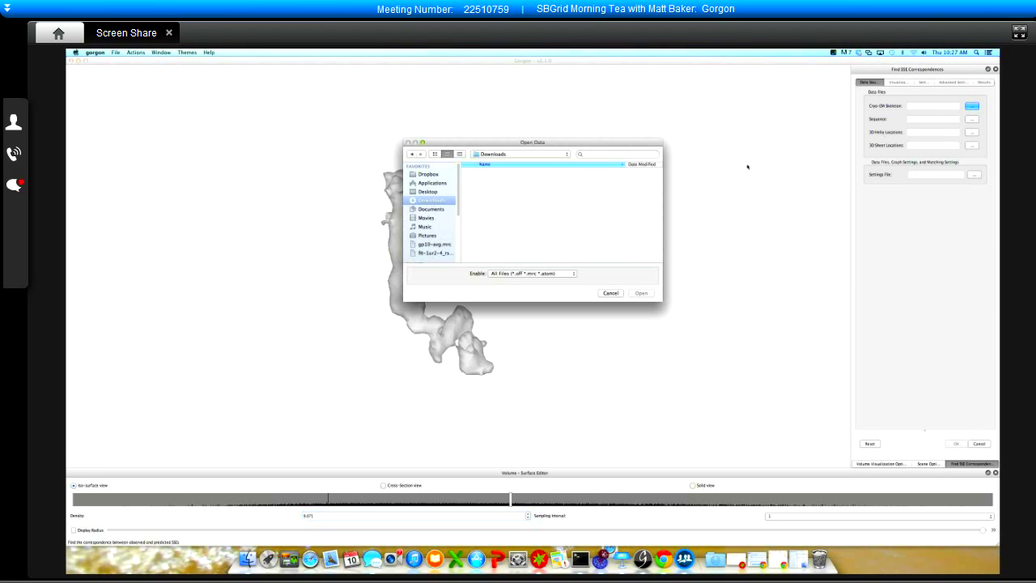
left_click(538, 158)
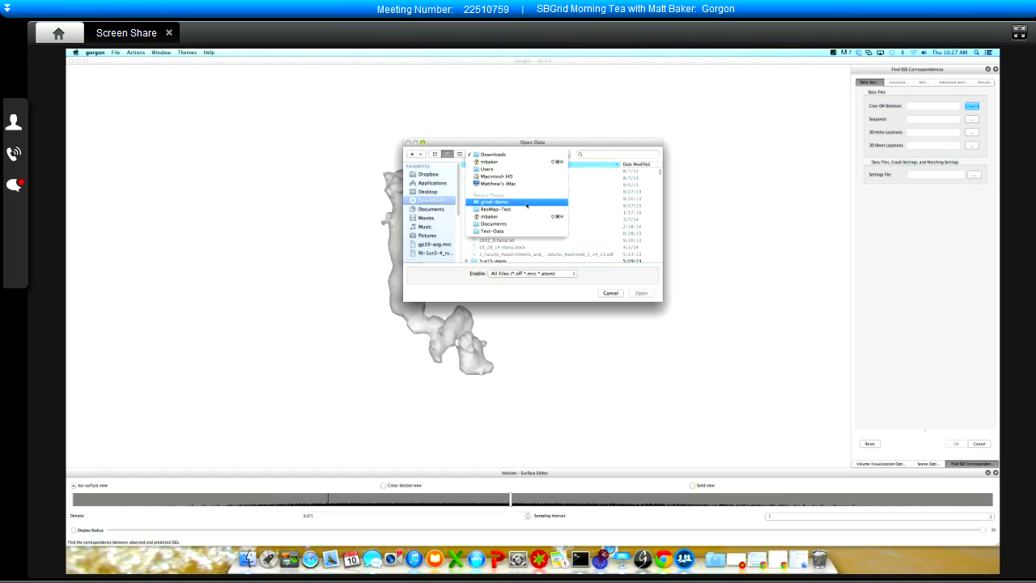
left_click(527, 202)
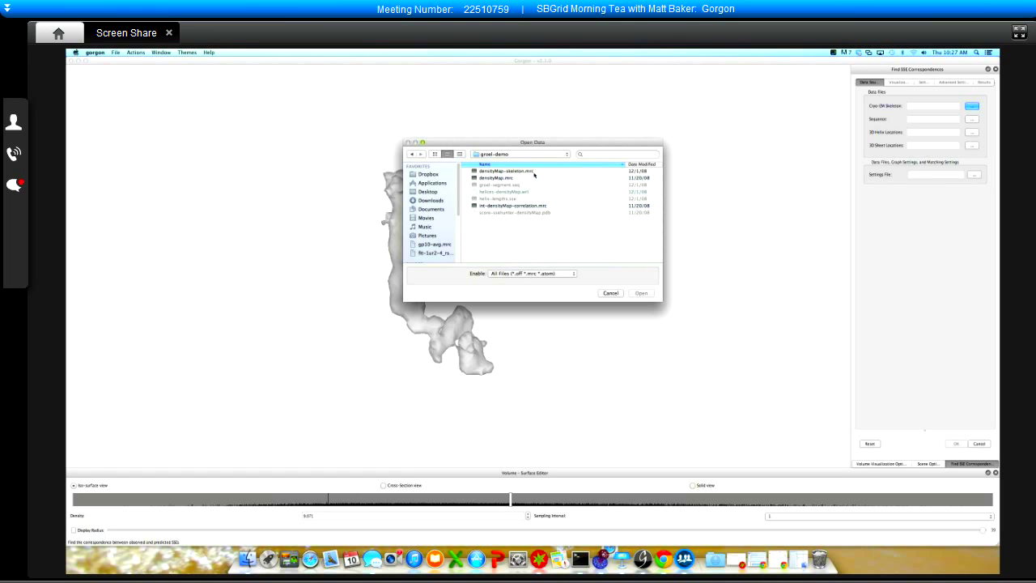
double_click(512, 172)
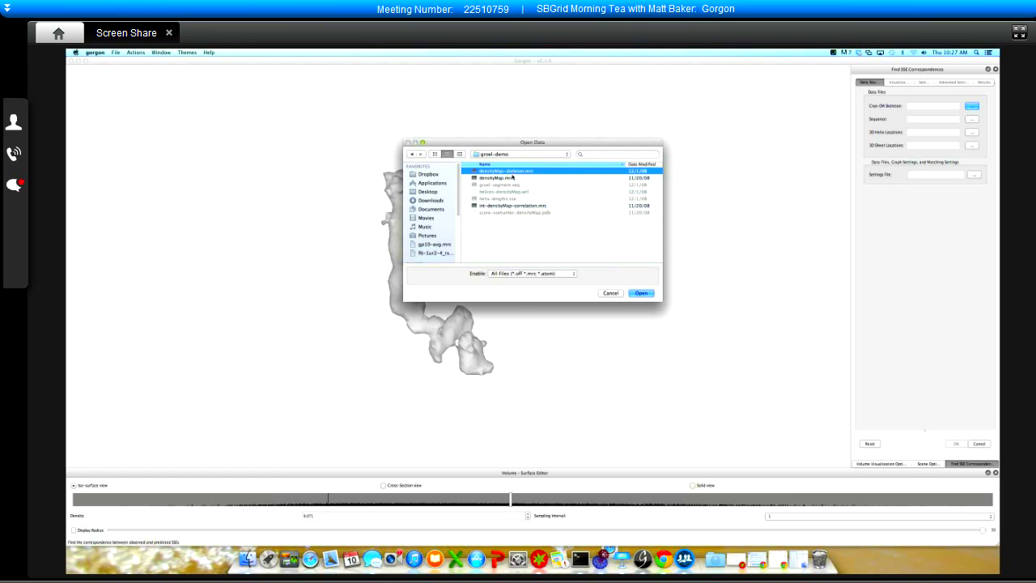
left_click_drag(490, 234, 523, 259)
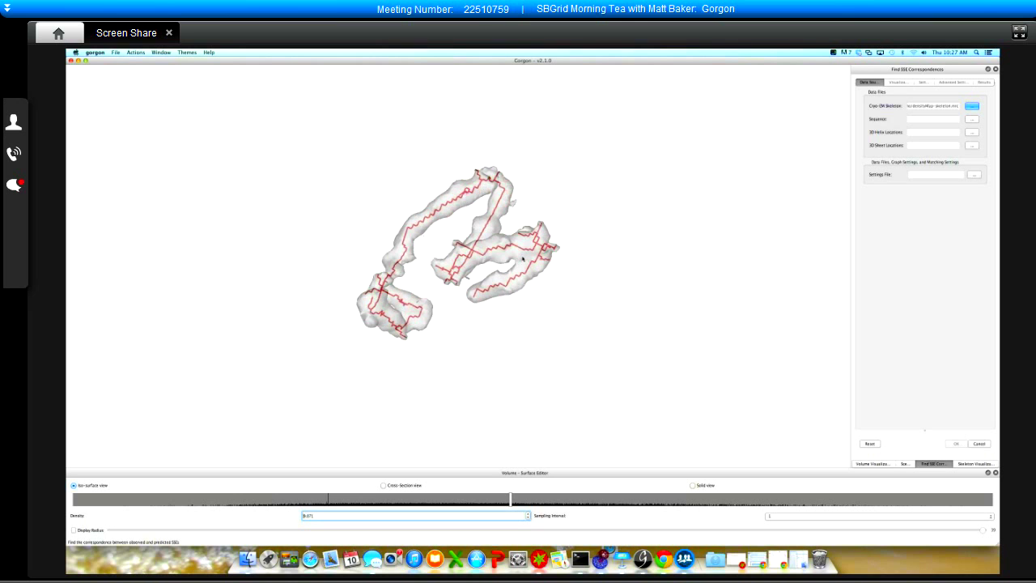
- Load groel-segment.seq from the groel-demo folder as the protein sequence
left_click(974, 118)
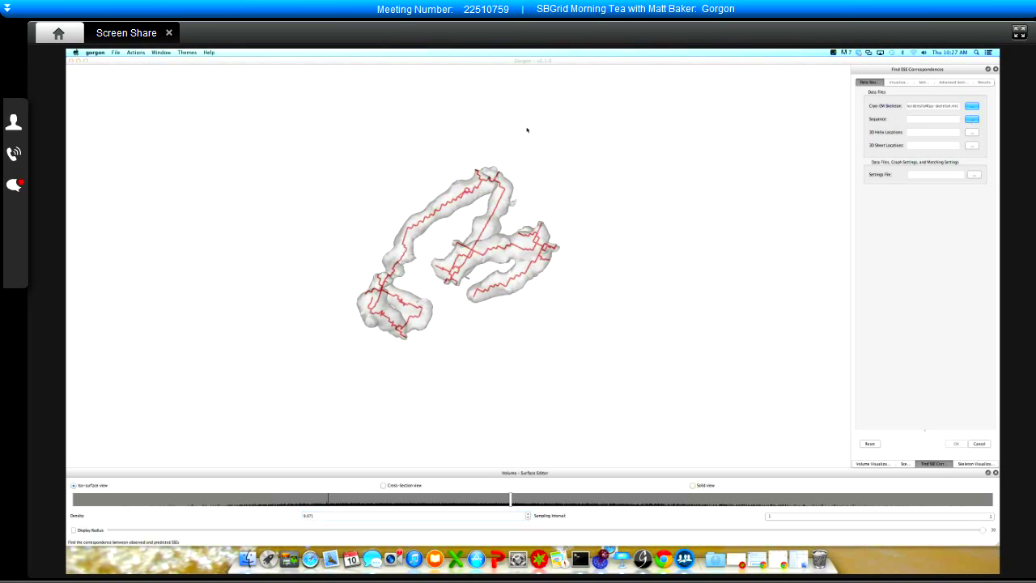
left_click(522, 154)
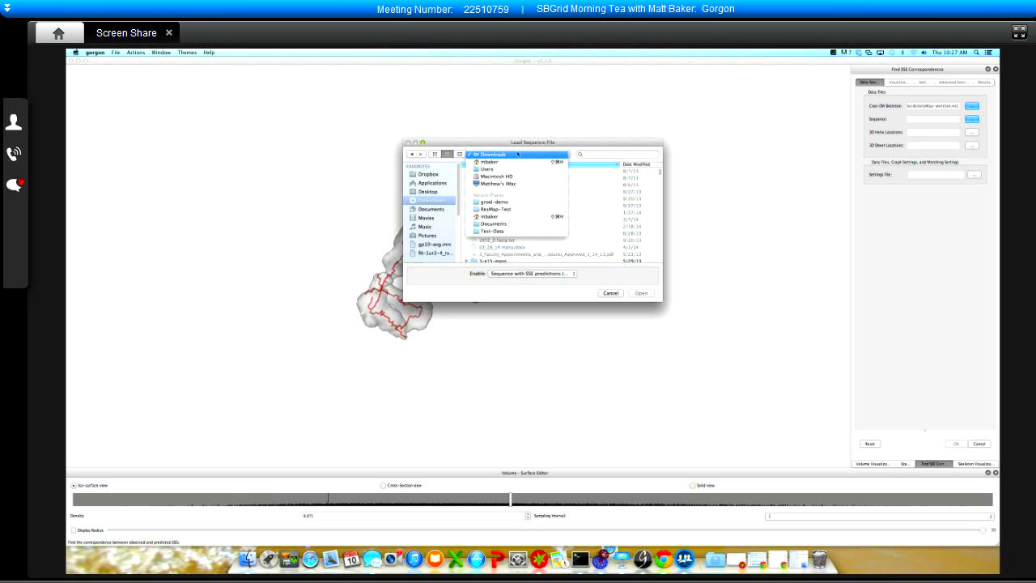
left_click(515, 202)
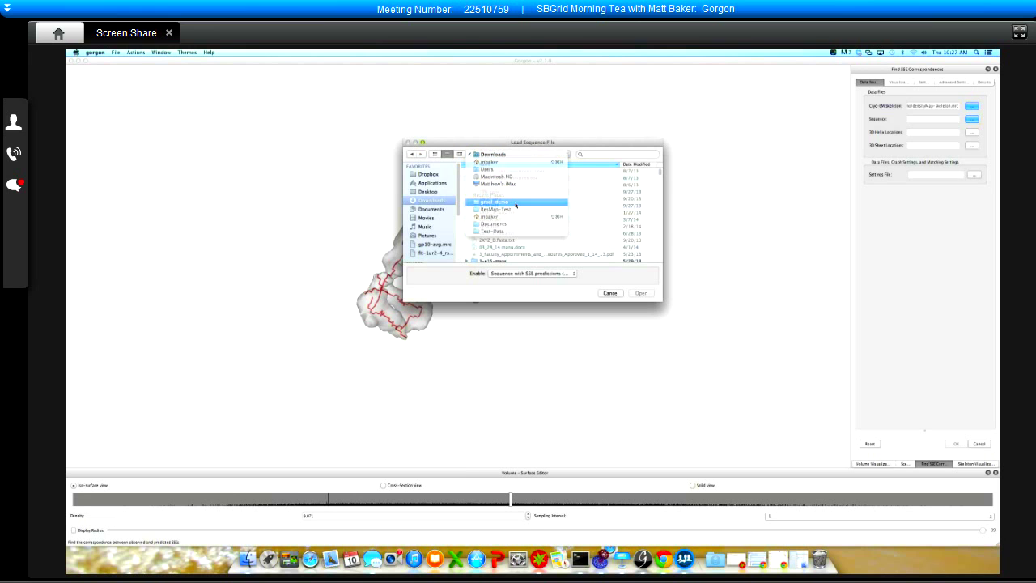
left_click(573, 184)
left_click(641, 292)
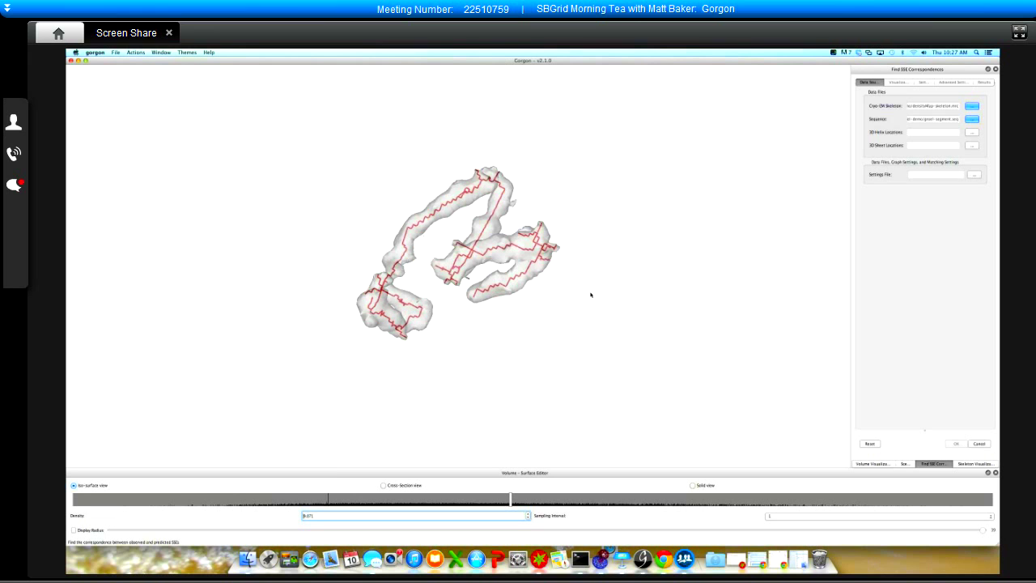
- Load helices-densityMap.wrl from the groel-demo folder as the helix locations
left_click(971, 133)
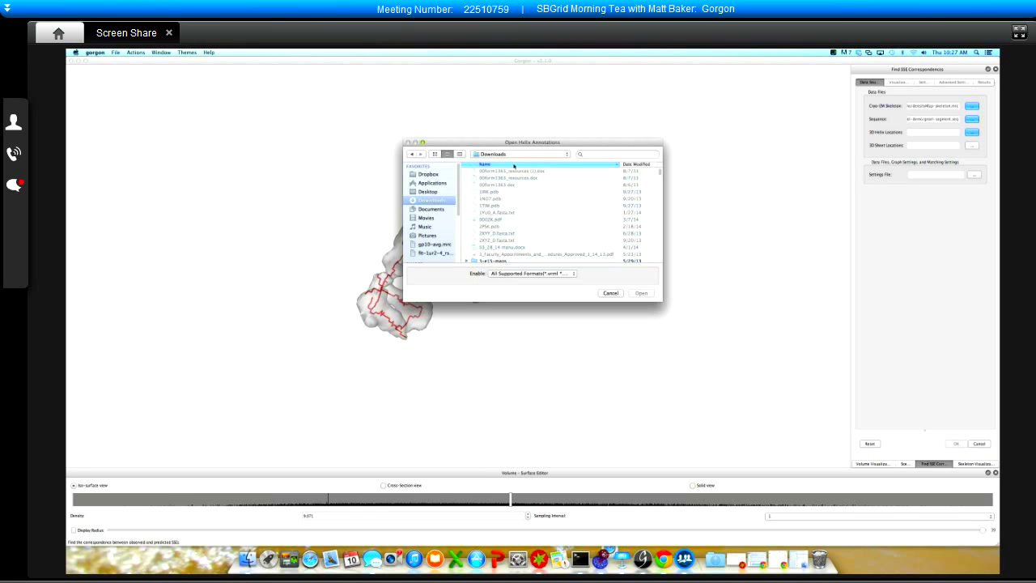
left_click(517, 154)
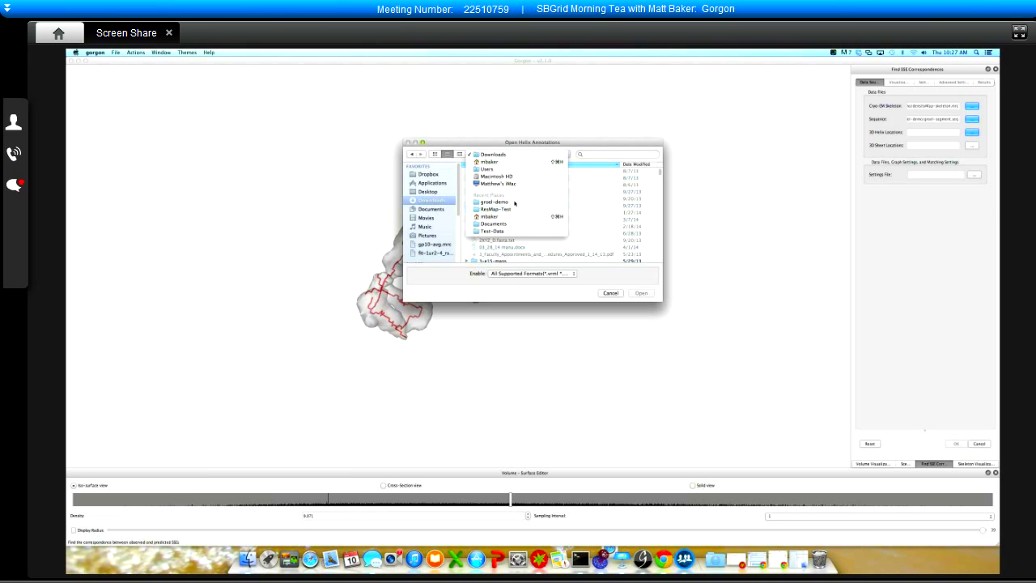
left_click(513, 202)
left_click(513, 192)
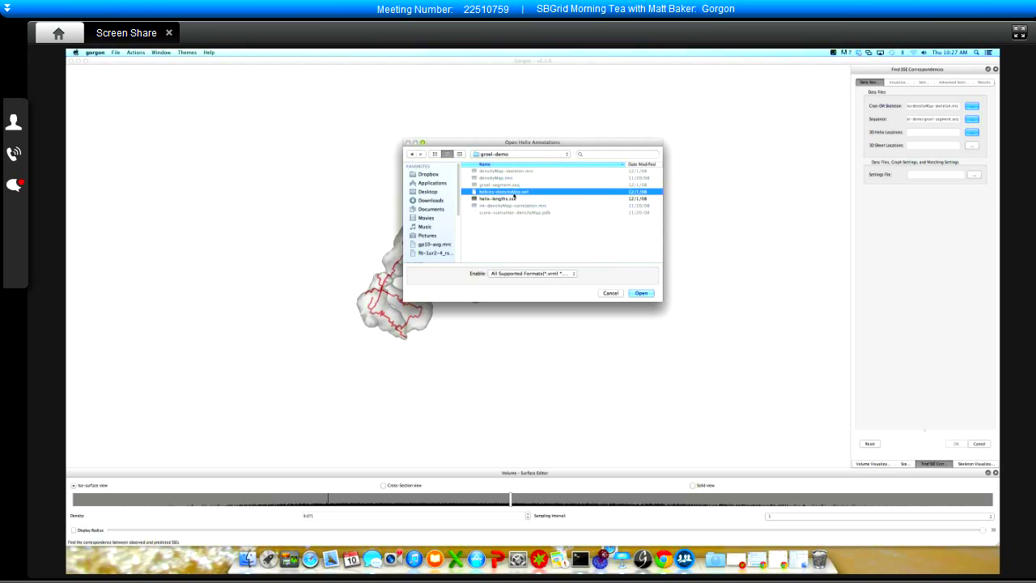
left_click(635, 294)
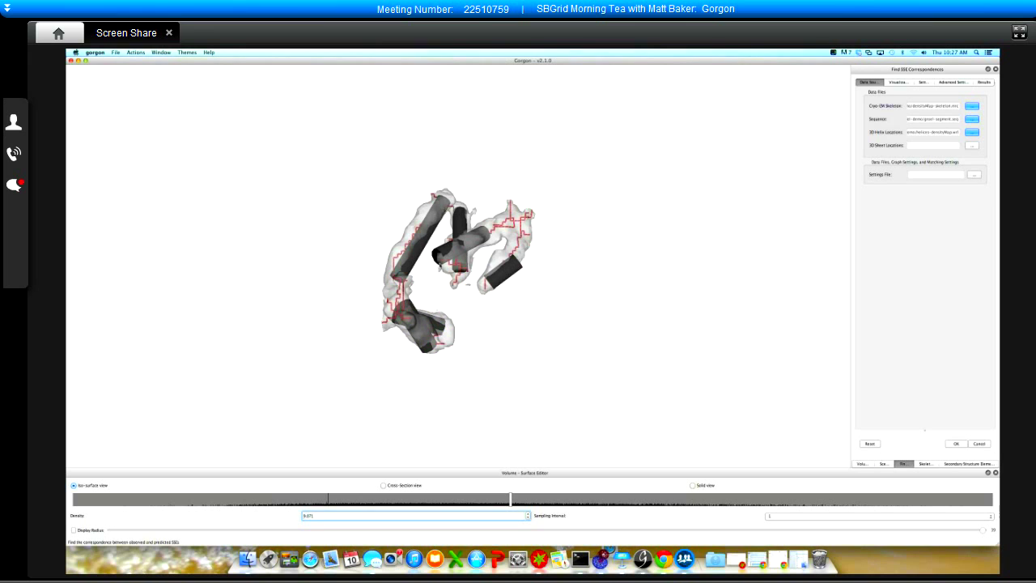
left_click(736, 560)
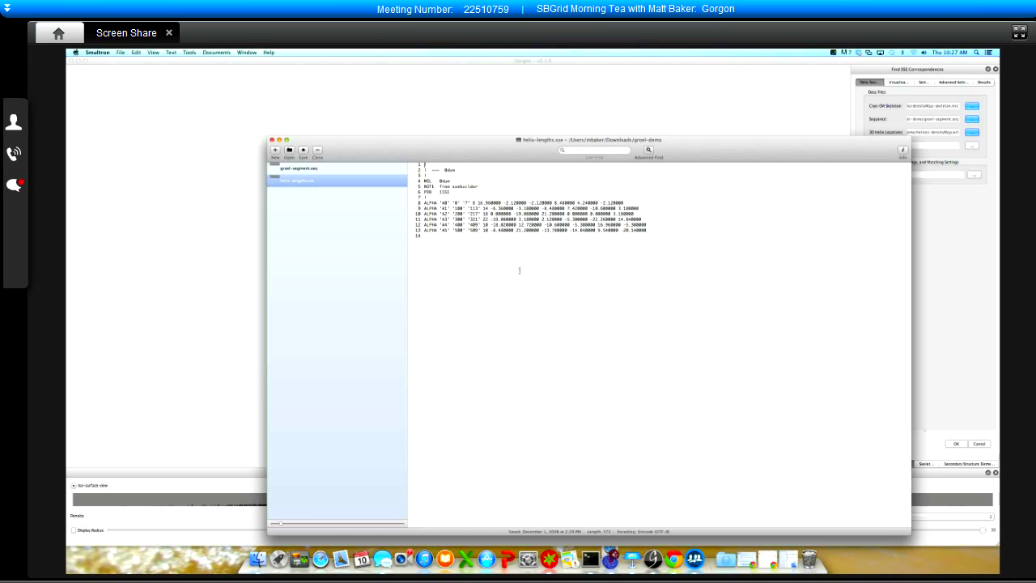
left_click_drag(483, 246, 419, 165)
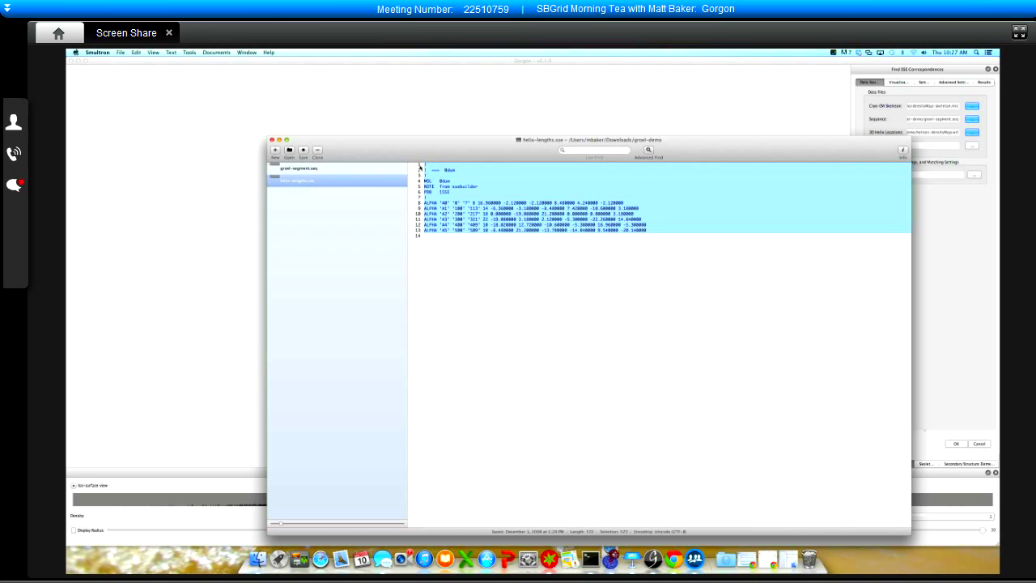
left_click(441, 245)
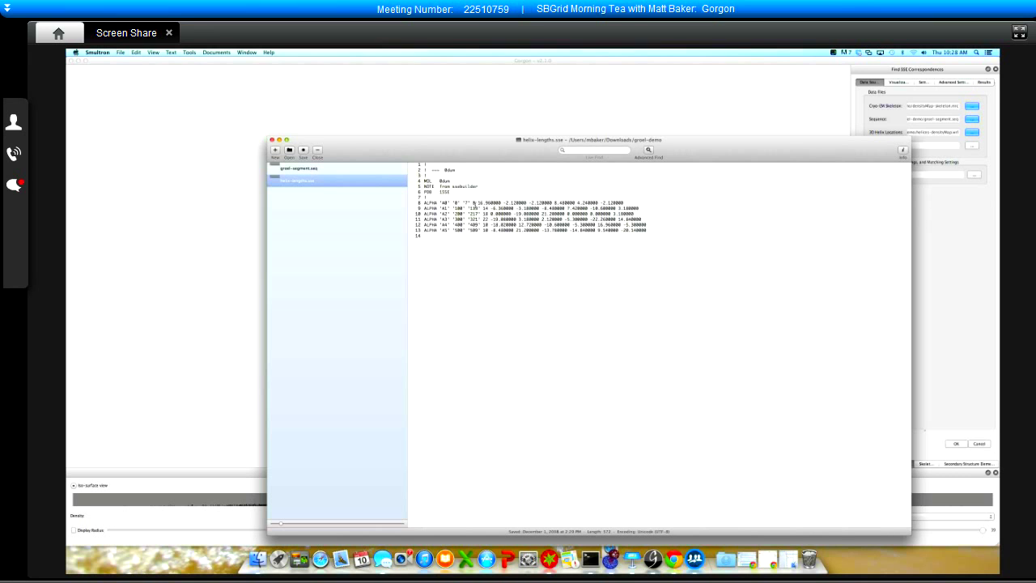
left_click(325, 169)
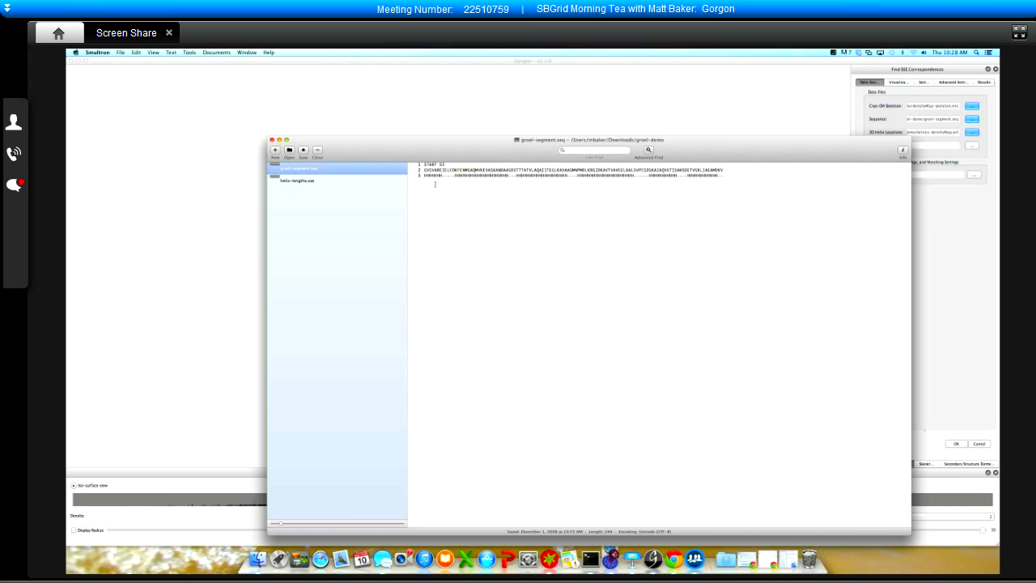
left_click(723, 175)
left_click(444, 173, "shift")
left_click(424, 175, "shift")
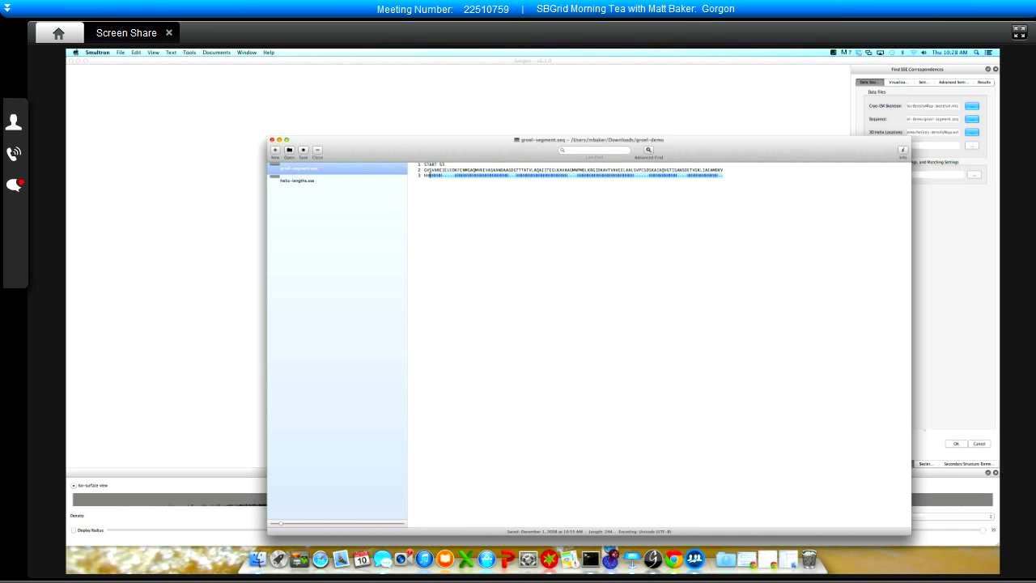
left_click(211, 132)
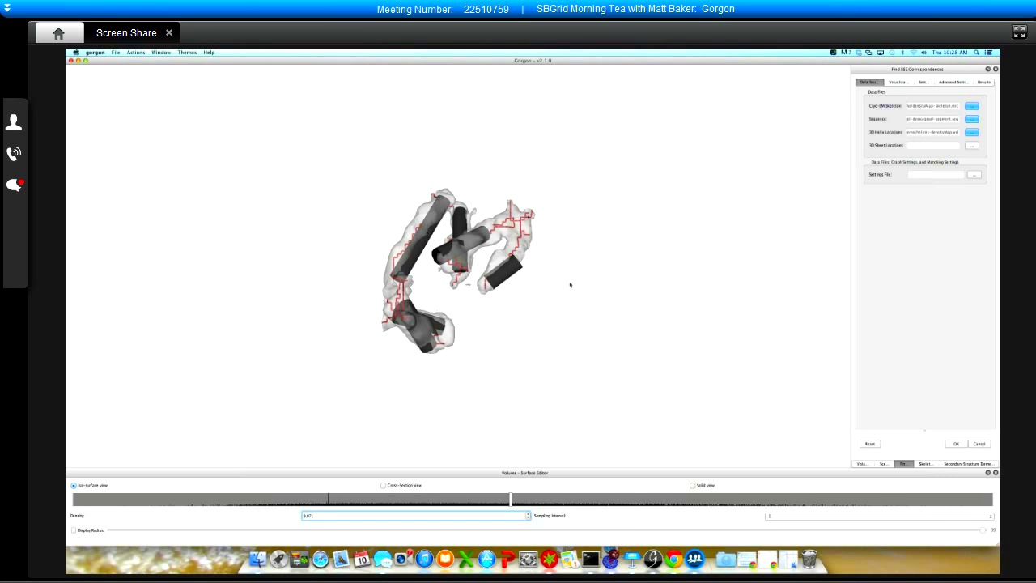
- Run the correspondence search and highlight the first predicted helix and its matched observed helix
left_click(952, 443)
left_click_drag(527, 260, 481, 251)
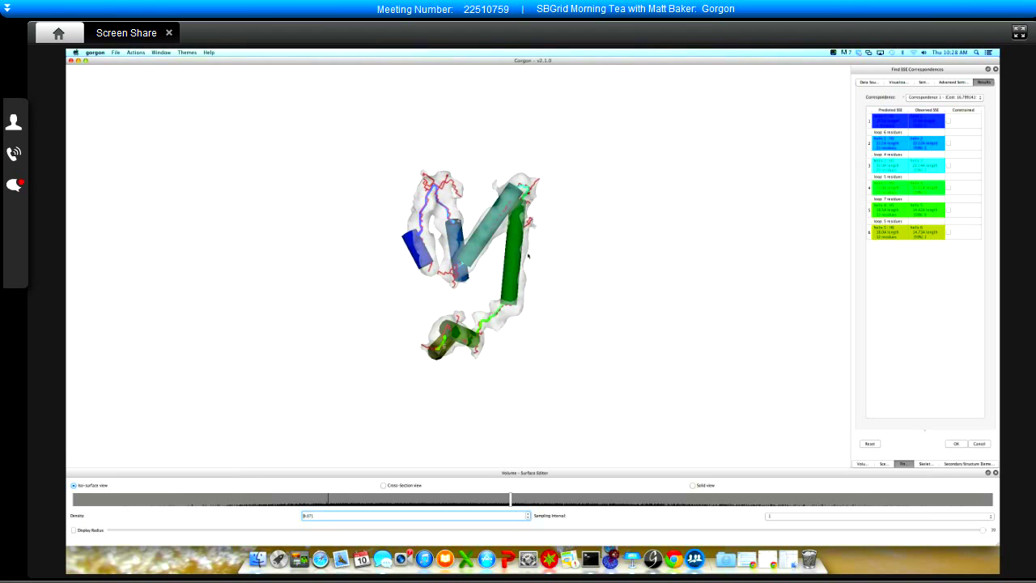
left_click(893, 121)
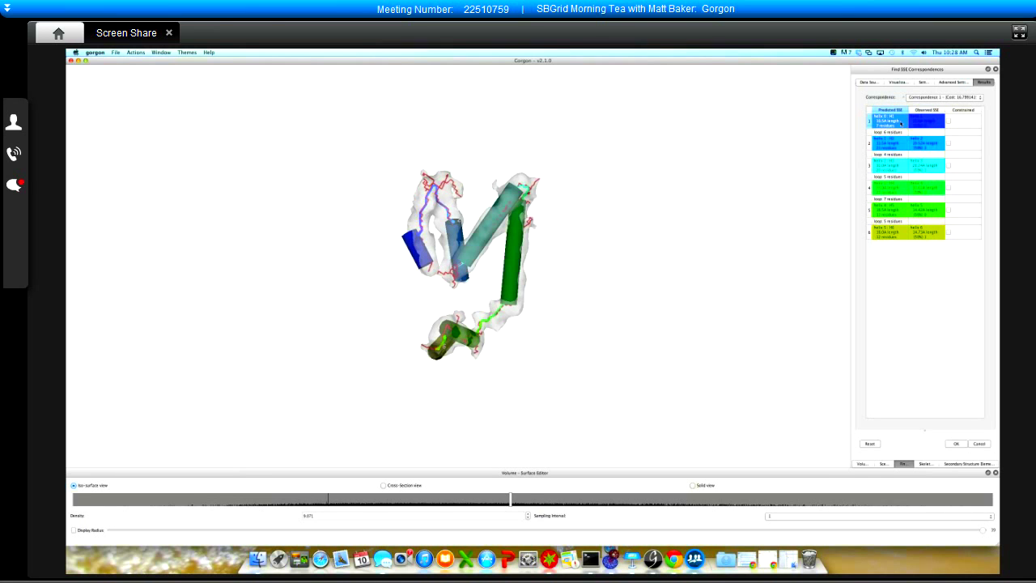
left_click(918, 122)
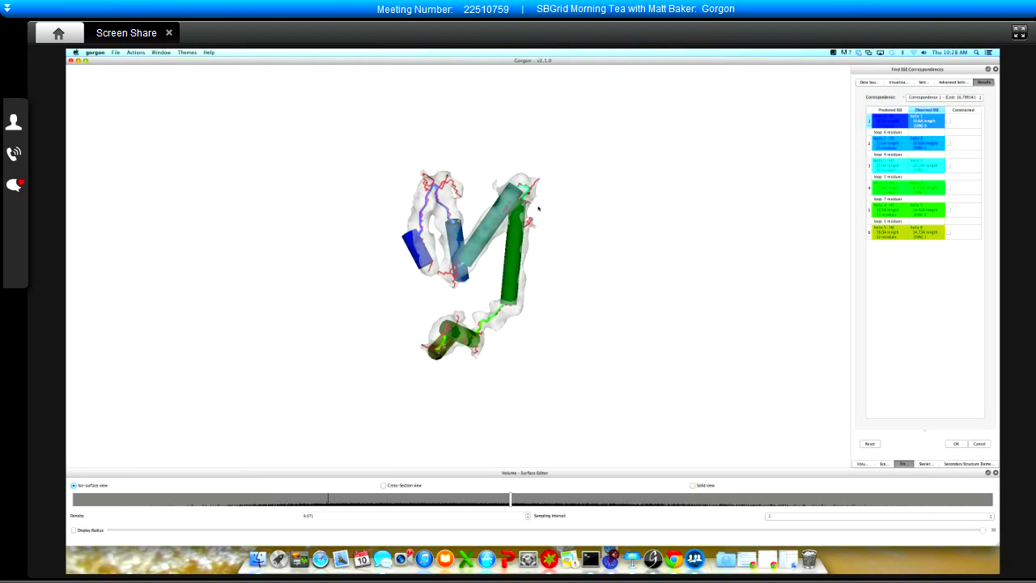
scroll(534, 214, "up", 3)
left_click_drag(513, 254, 788, 167)
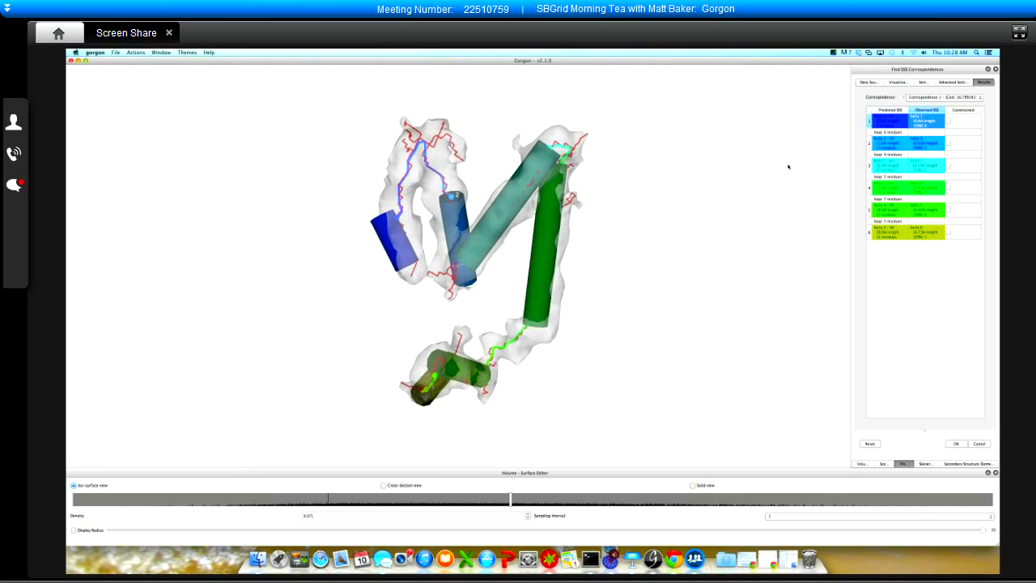
- Constrain the first helix match, show the fourth and fifth matches, and view another side
left_click(890, 143)
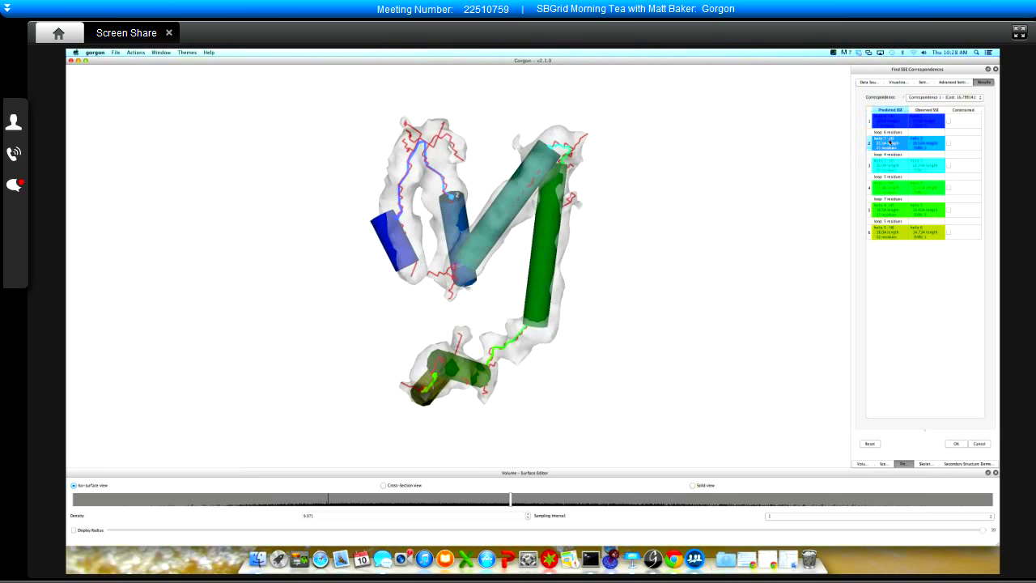
left_click(377, 232)
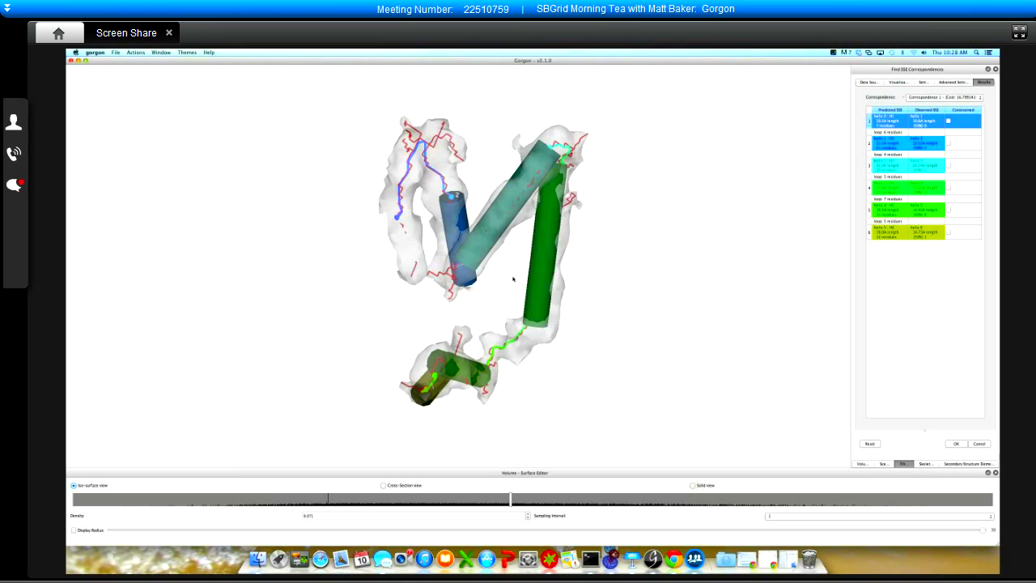
left_click(547, 260)
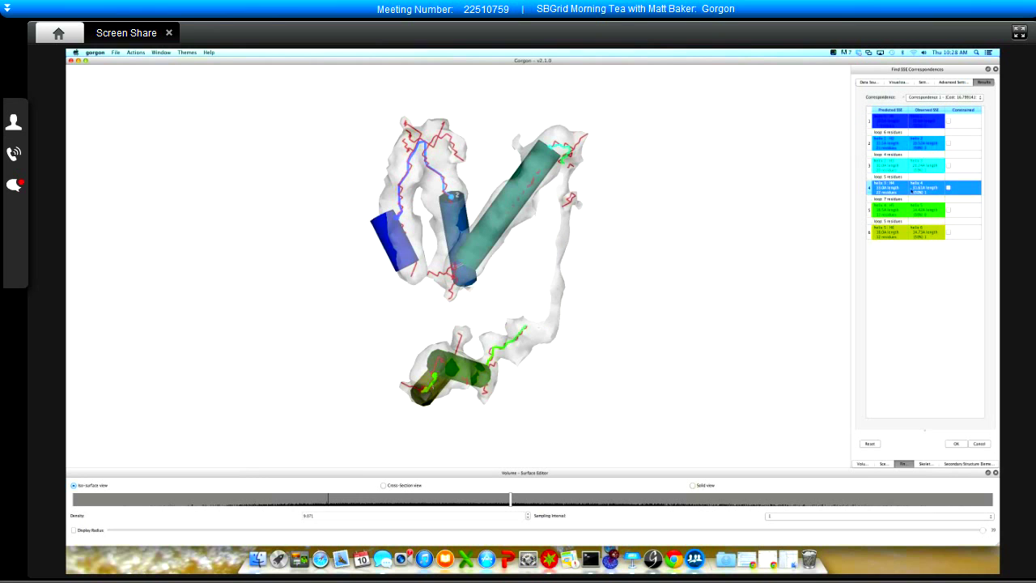
left_click(473, 375)
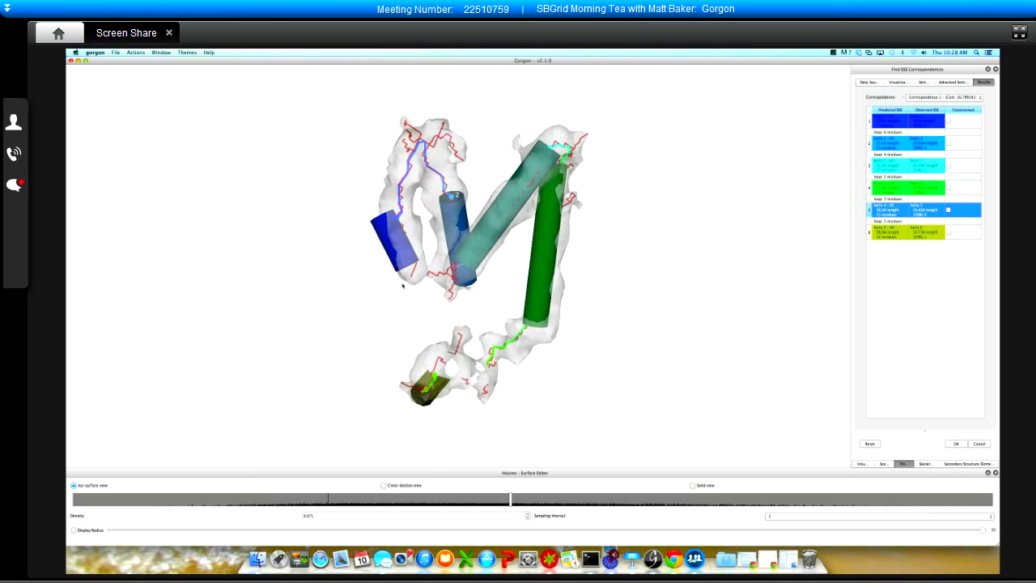
left_click_drag(422, 303, 783, 383)
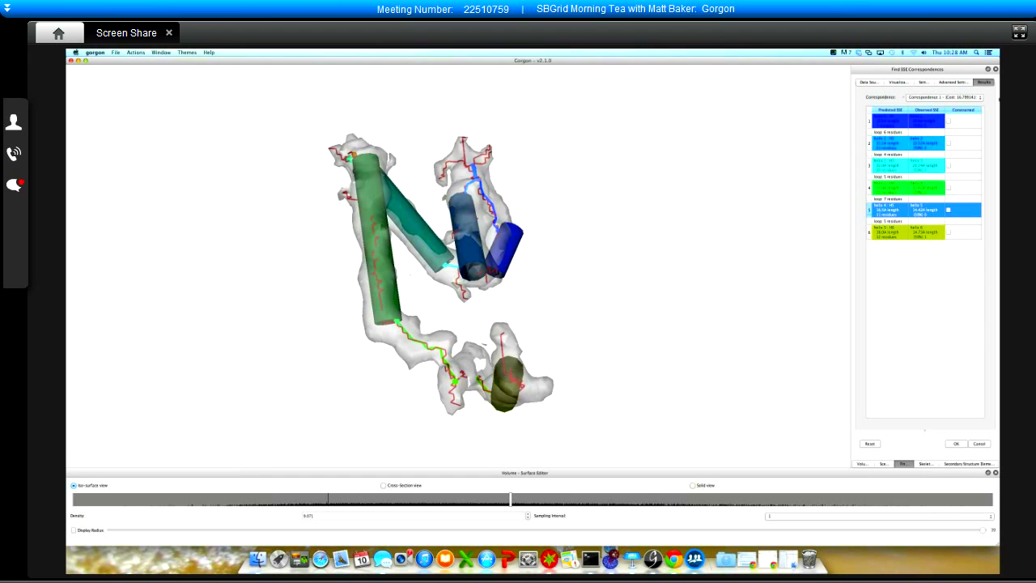
left_click_drag(570, 285, 502, 310)
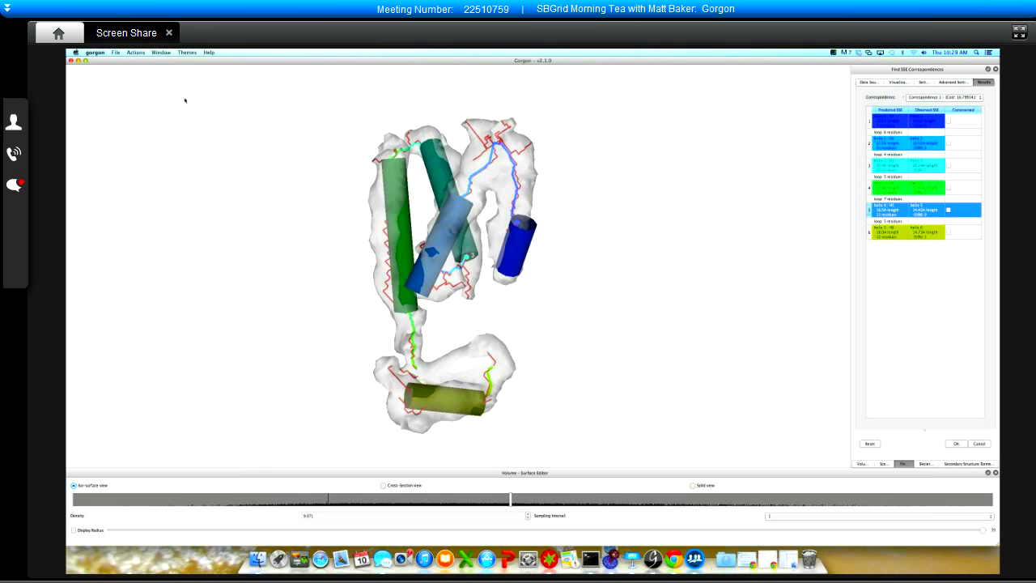
- Start semi-automatic C-alpha atom placement and rotate the model to inspect the density
left_click(136, 53)
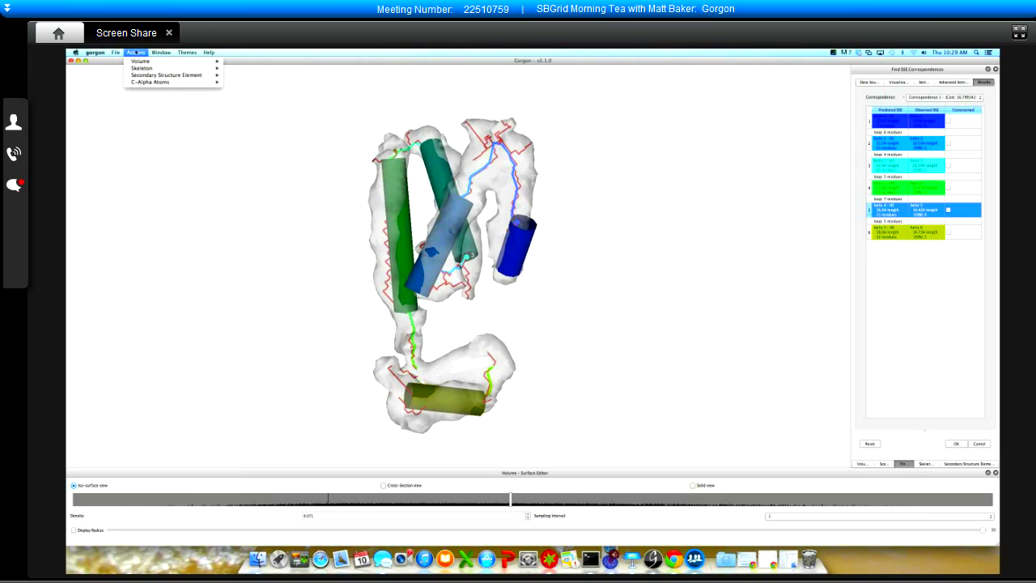
mouse_move(135, 82)
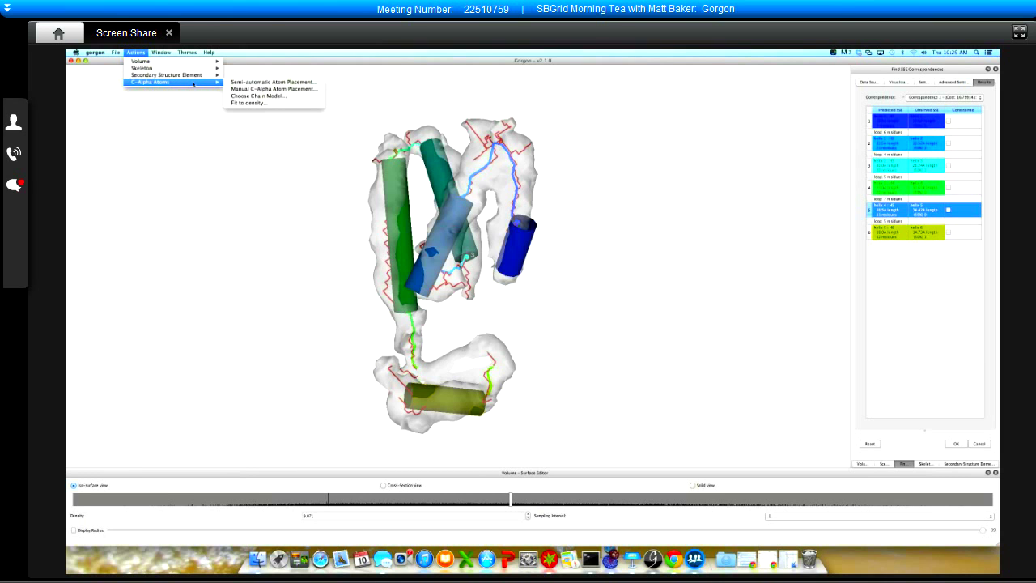
left_click(235, 84)
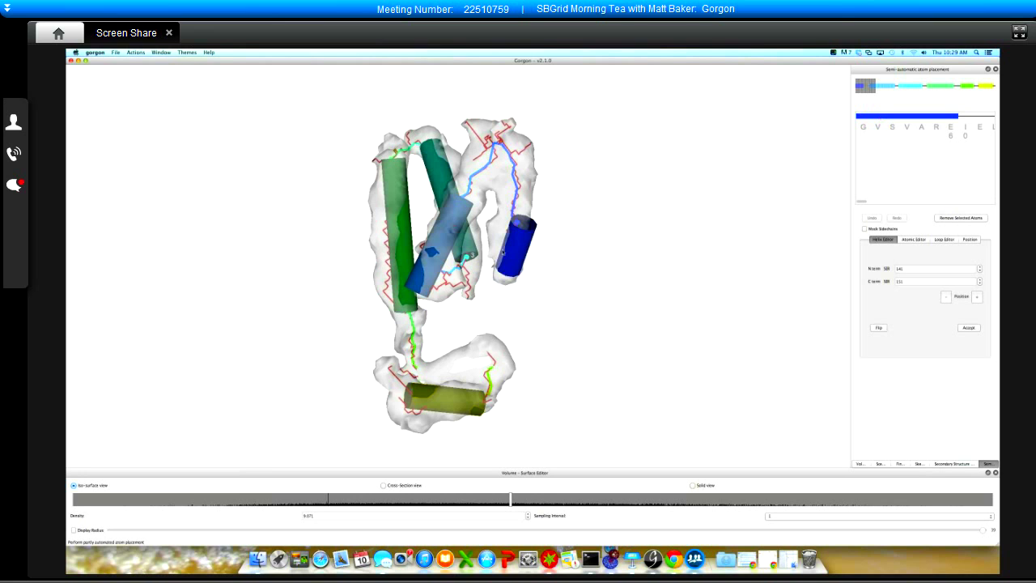
left_click_drag(532, 238, 535, 259)
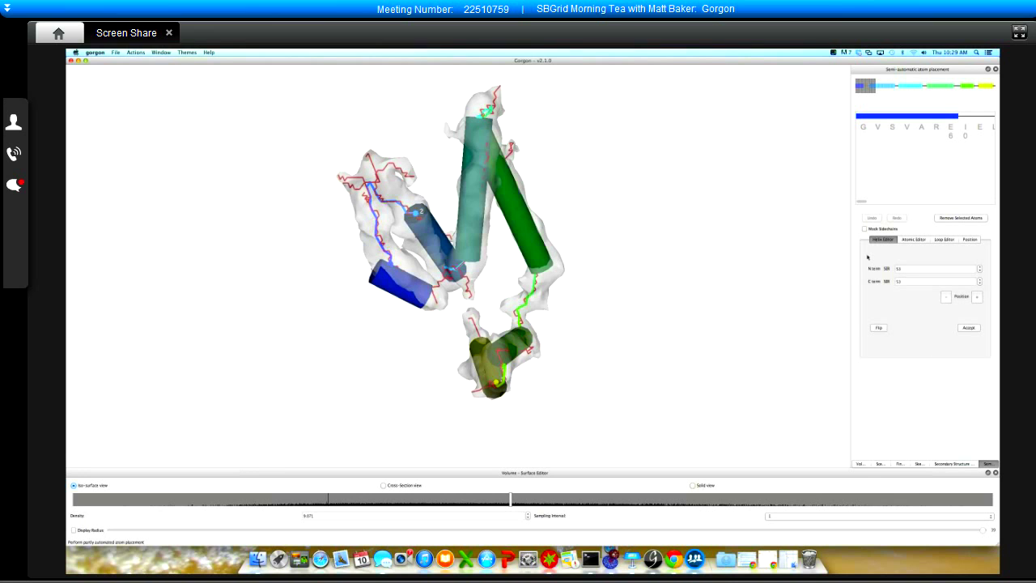
left_click_drag(411, 360, 502, 283)
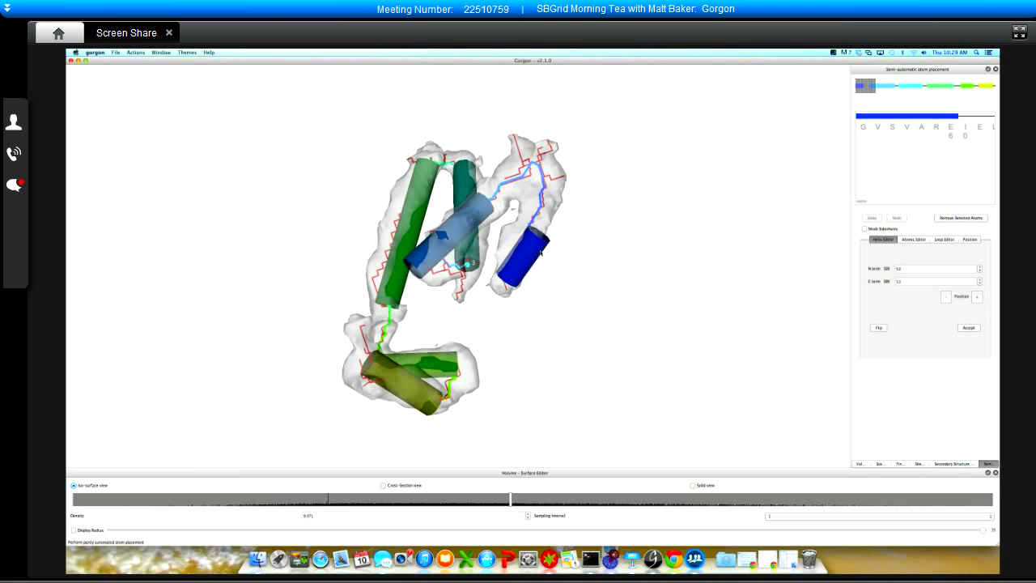
left_click_drag(534, 252, 625, 204)
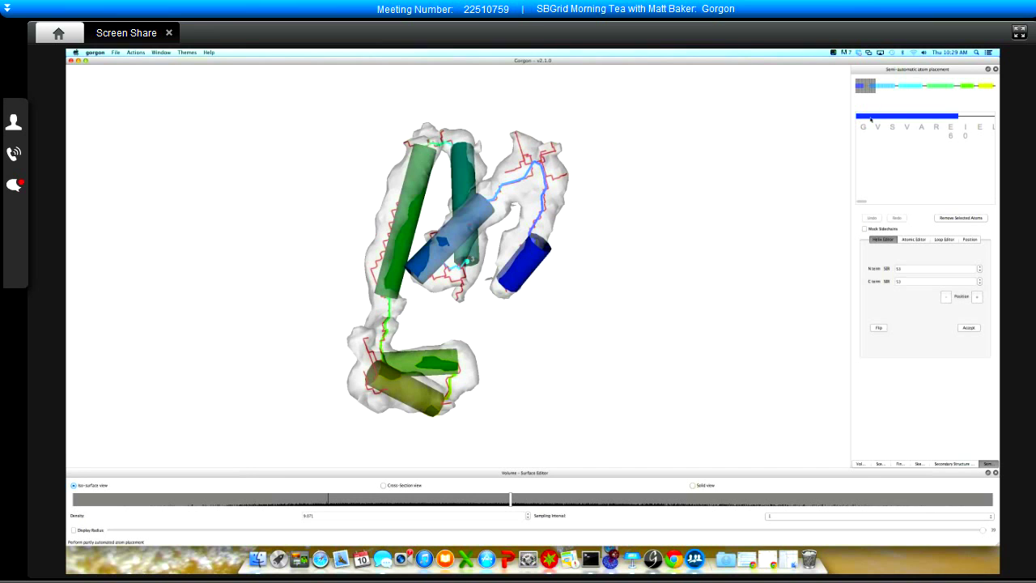
- Select residues GVSVARE for the first helix and accept placing its atoms
left_click(871, 118)
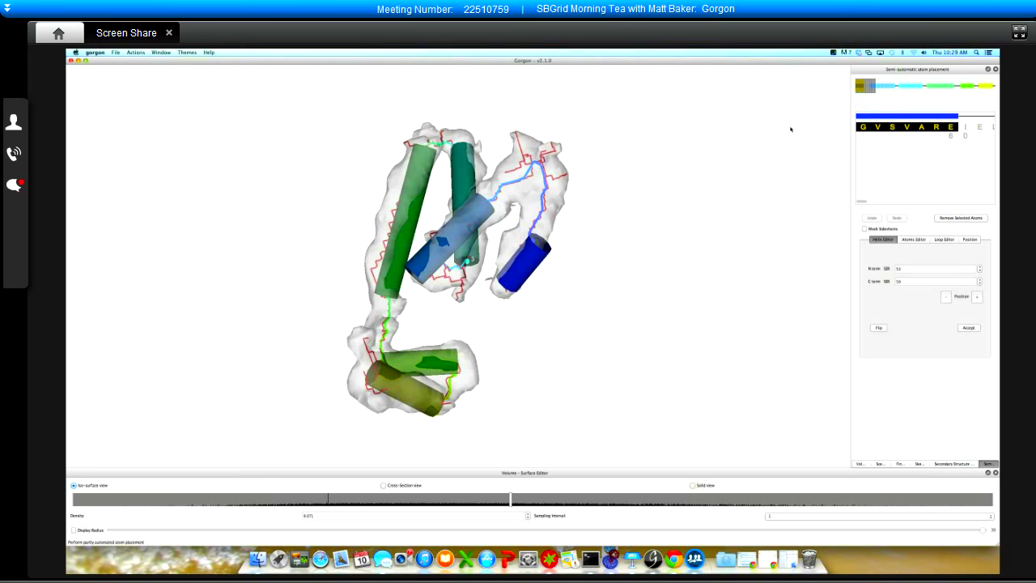
left_click(527, 261)
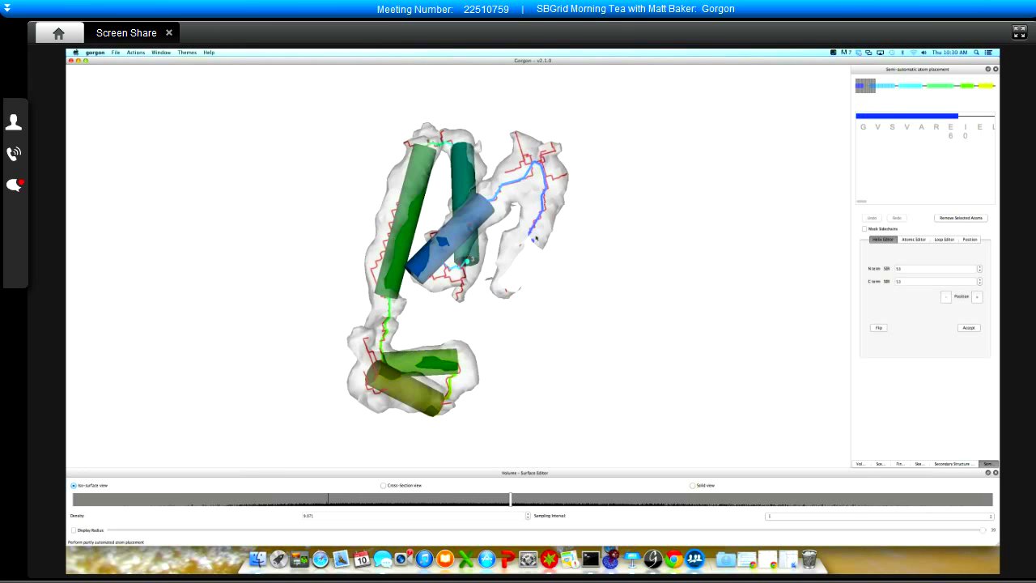
left_click(859, 118)
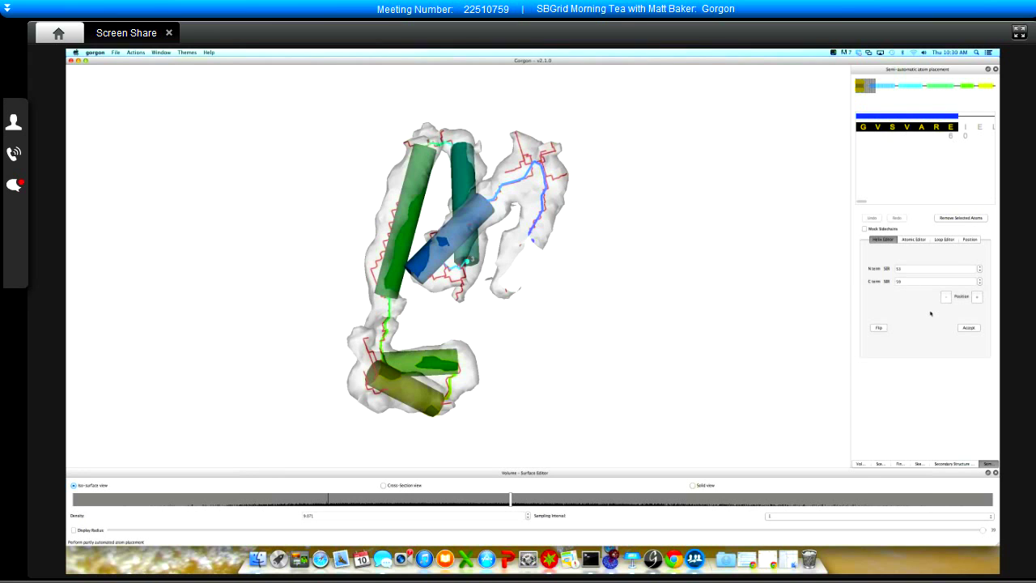
left_click(968, 328)
- Delete the central light-blue helix cylinder from the model
left_click_drag(592, 254, 517, 234)
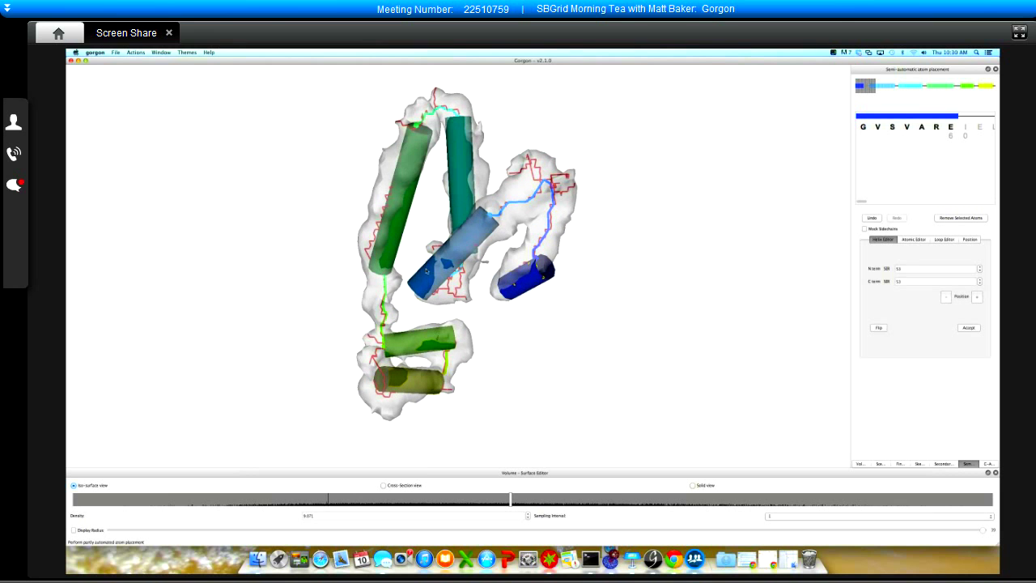
key("Delete")
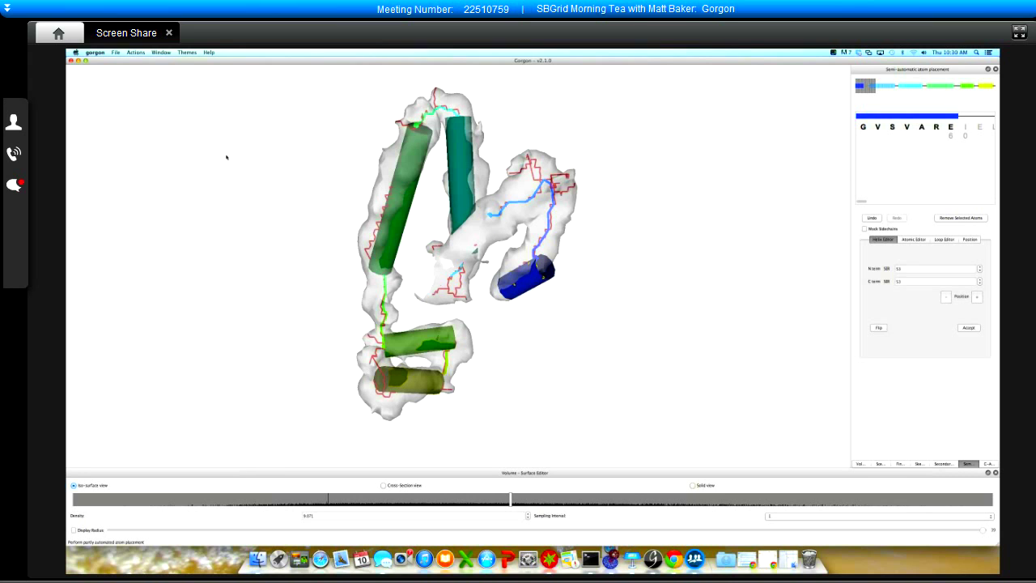
key("Delete")
left_click(138, 52)
mouse_move(146, 75)
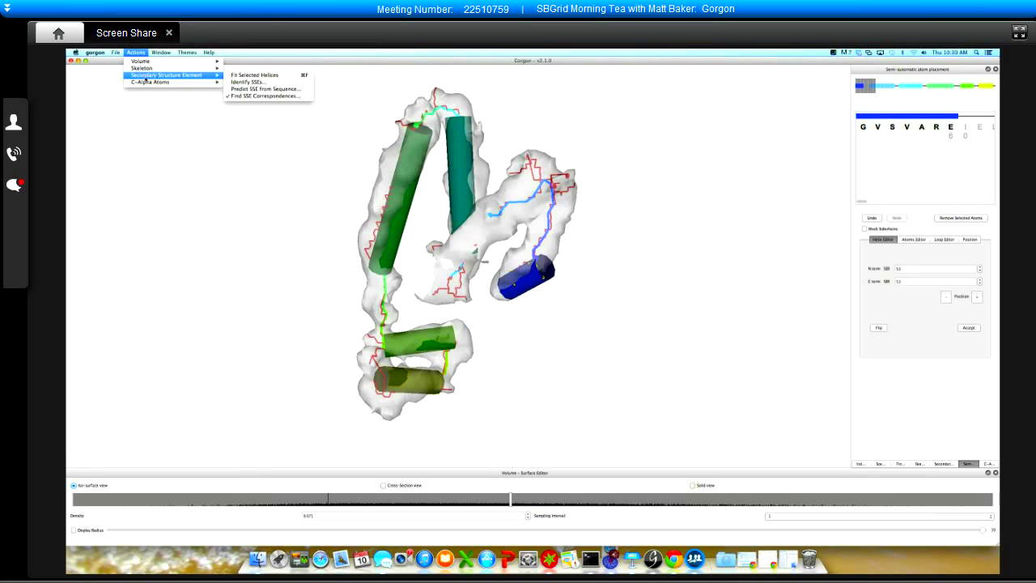
mouse_move(188, 85)
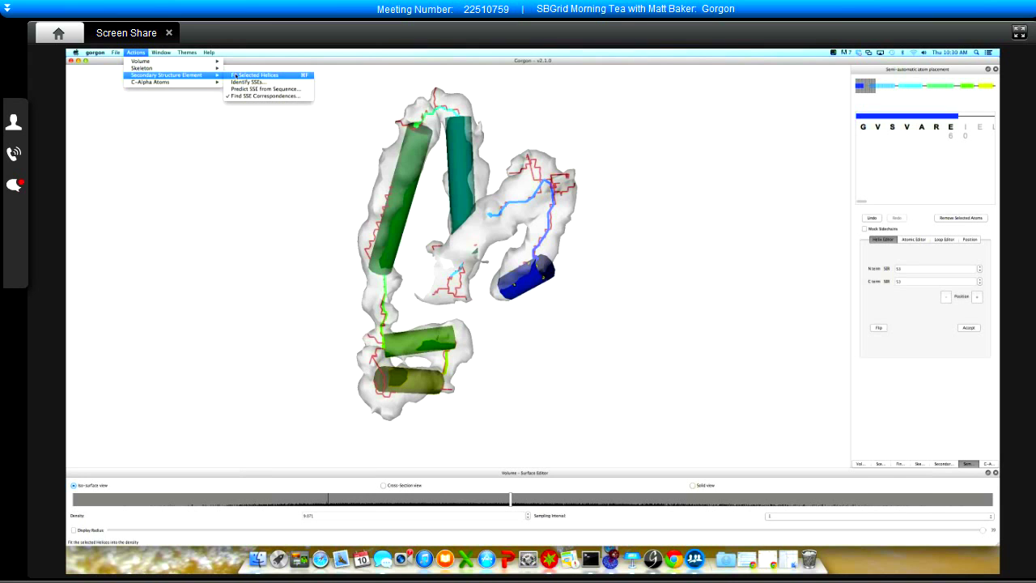
left_click(235, 75)
mouse_move(453, 235)
left_mouse_down()
mouse_move(413, 230)
mouse_move(442, 230)
left_mouse_up()
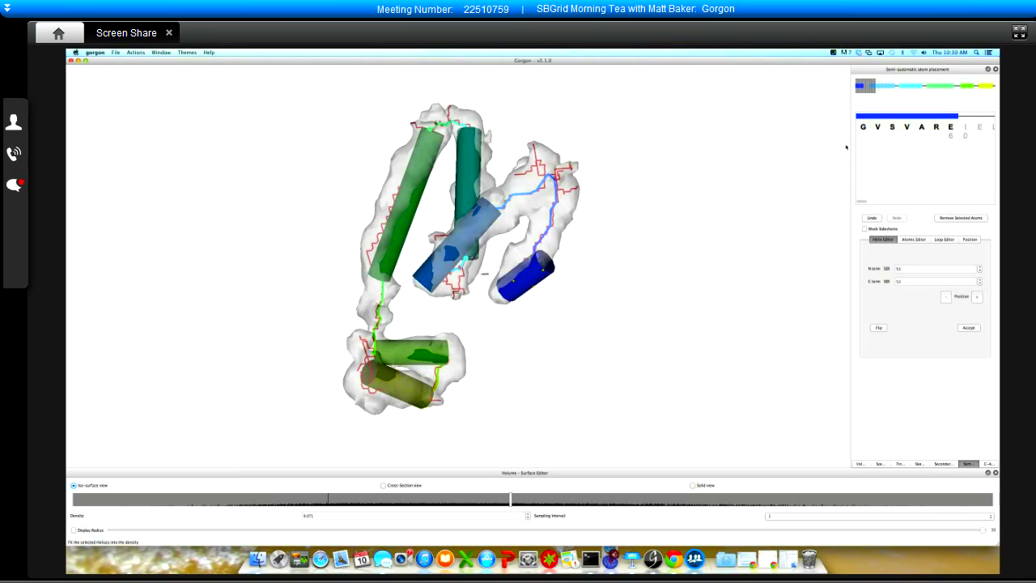
key("Delete")
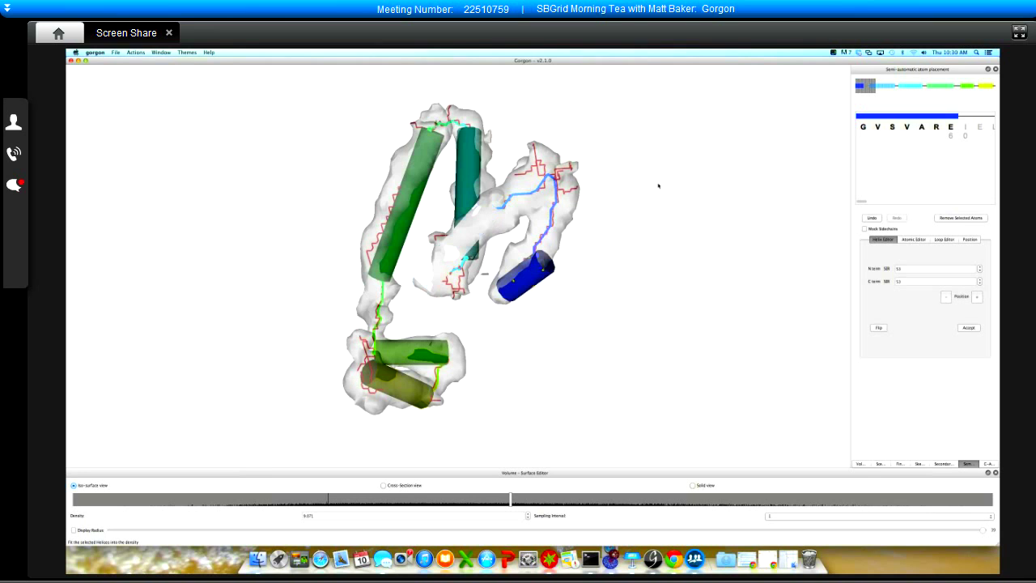
- Select the VASKANDAA helix residues near residue 80, accept atom placement, and inspect the atoms
left_click(890, 87)
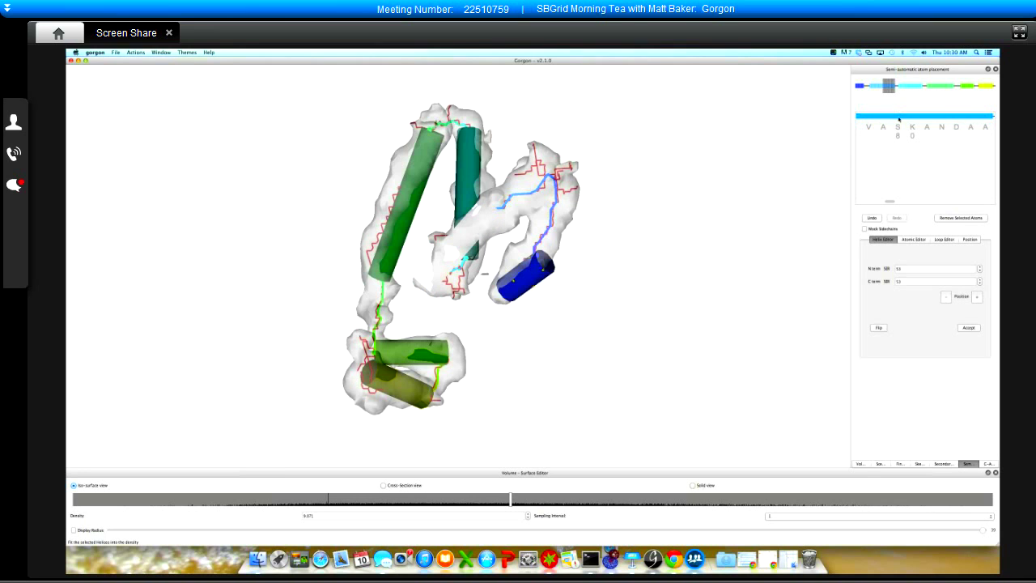
left_click(898, 119)
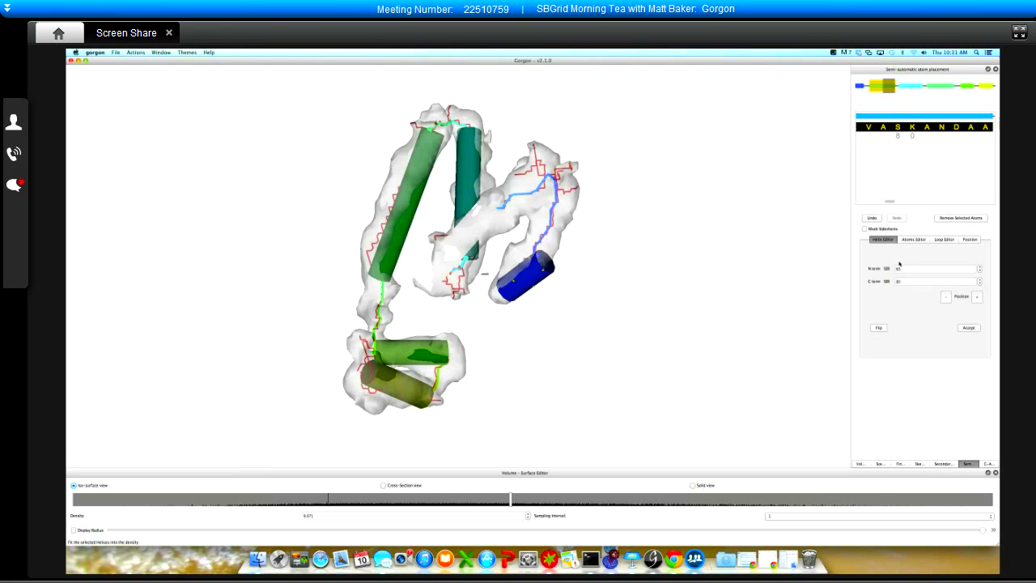
left_click(968, 328)
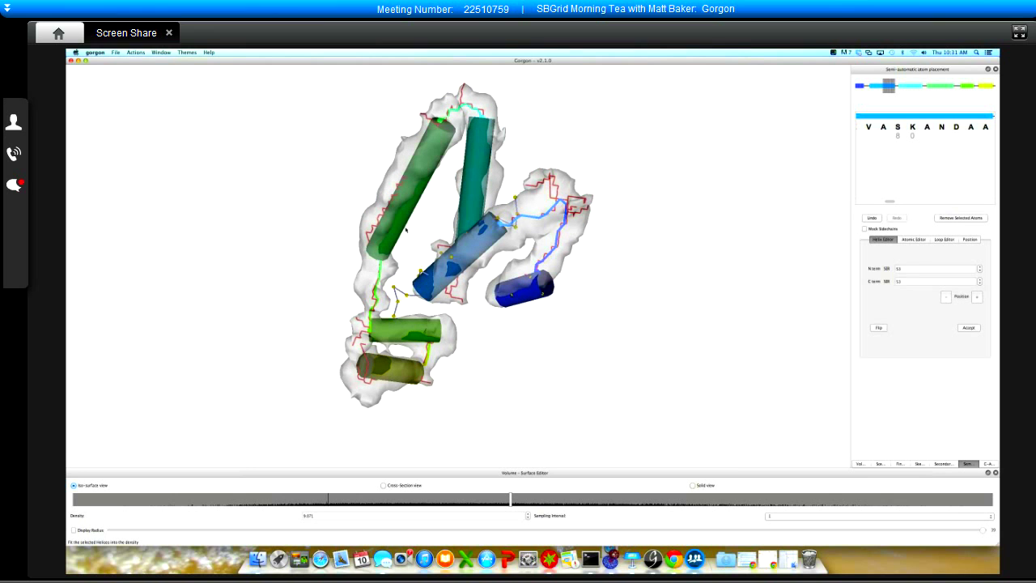
left_click(911, 127)
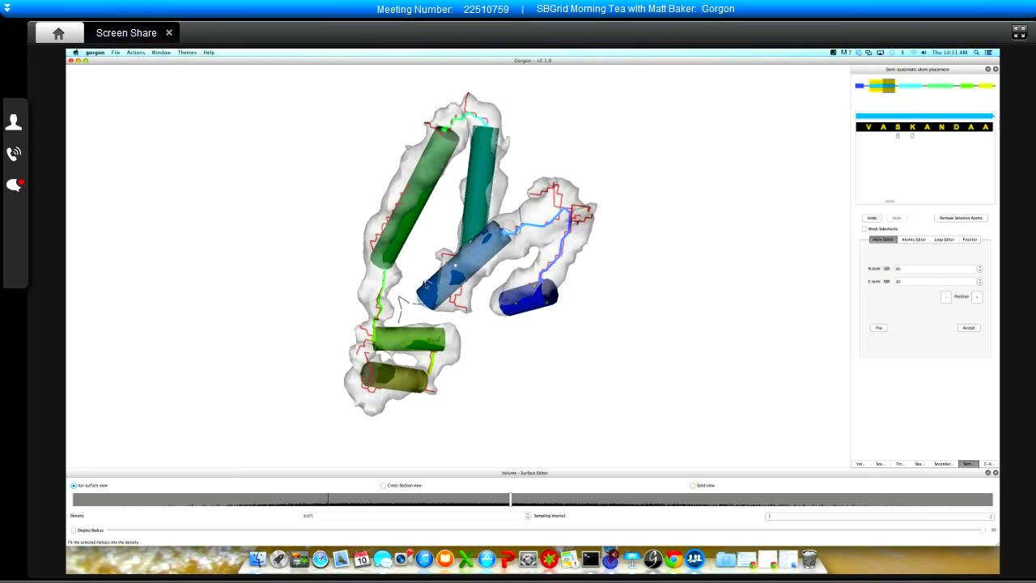
left_click_drag(410, 304, 413, 305)
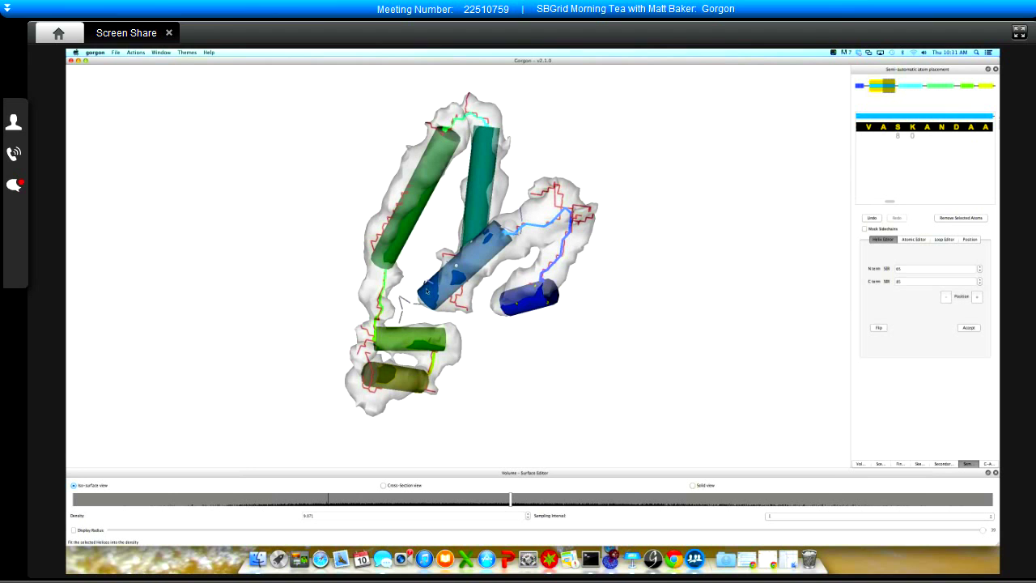
left_click_drag(411, 305, 419, 294)
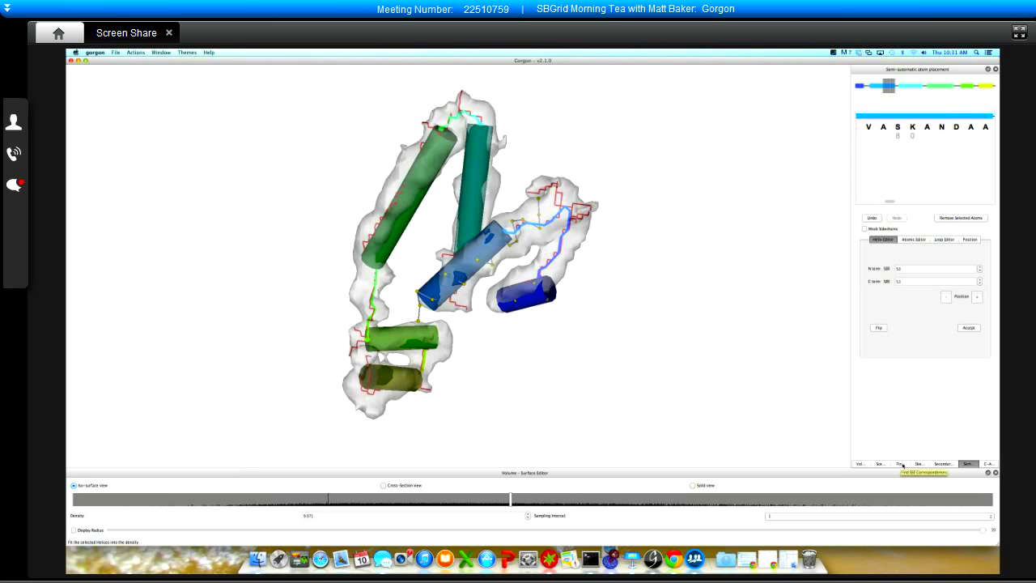
- Hide the helix cylinders and coloured sheets in the secondary structure display options
left_click(943, 464)
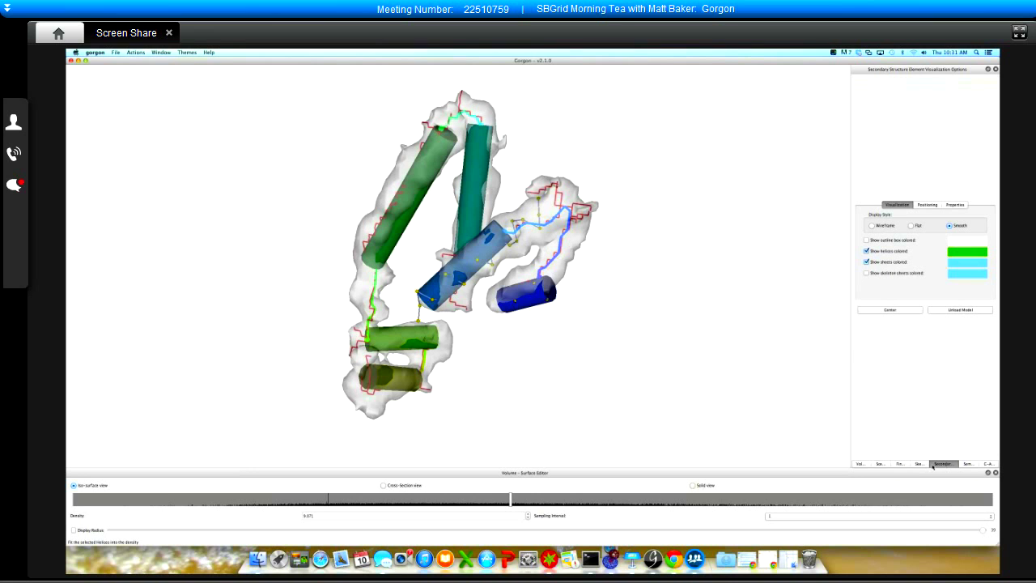
left_click(865, 251)
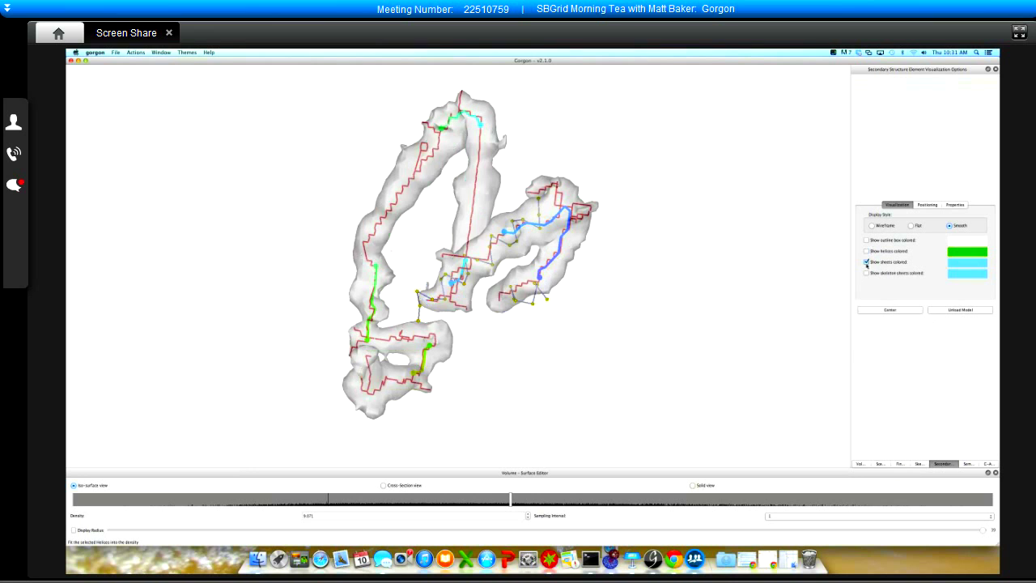
left_click(866, 263)
scroll(663, 176, "up", 10)
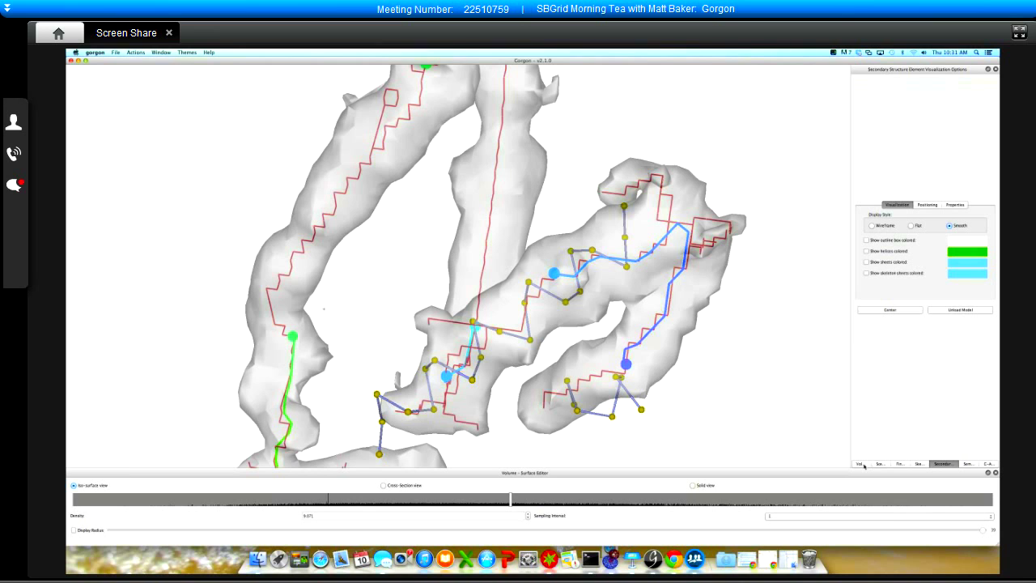
- Hide the red skeleton curves, then review C-alpha options and the semi-automatic placement tools
left_click(916, 464)
left_click(865, 249)
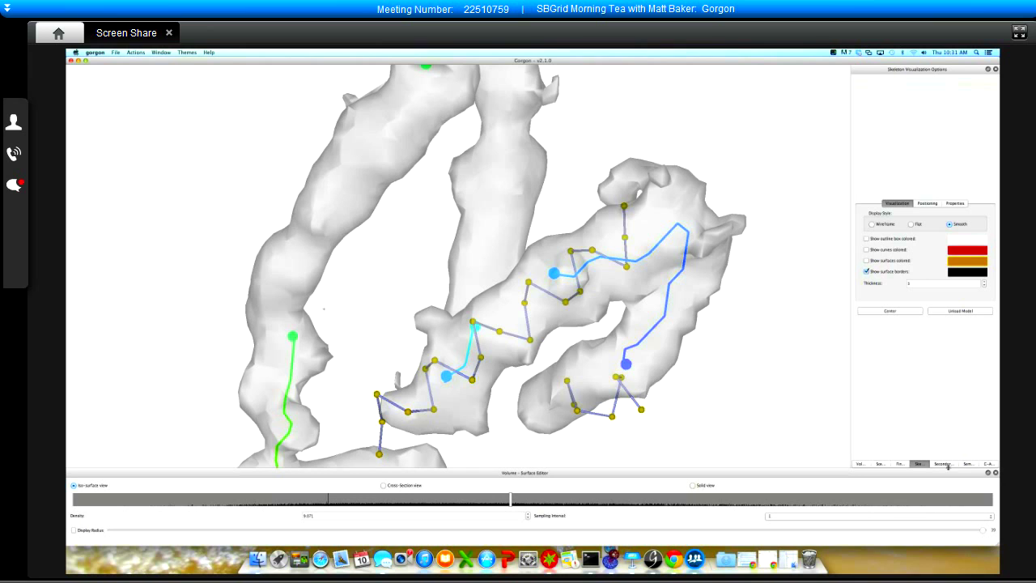
left_click(985, 463)
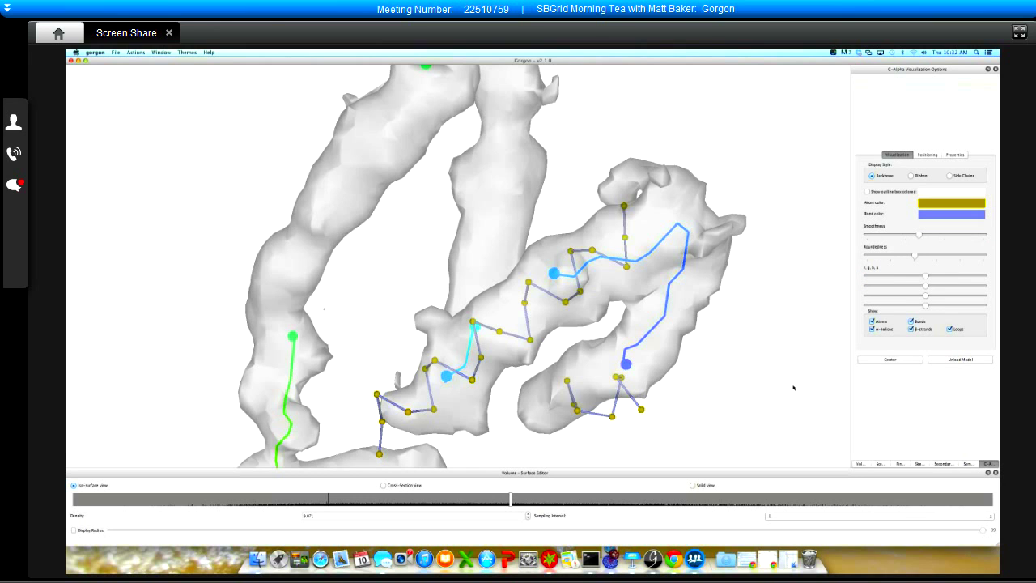
left_click(967, 464)
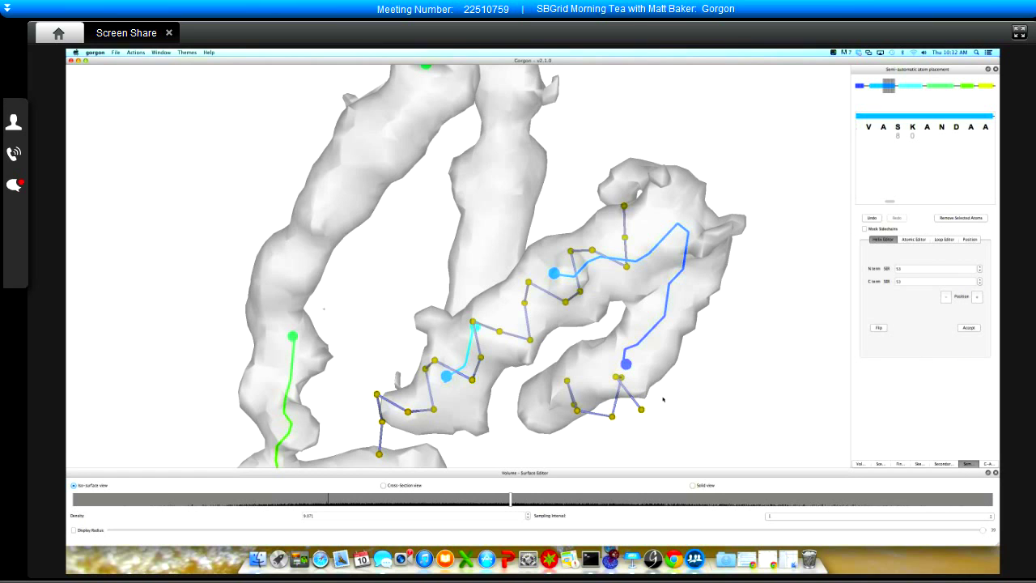
- Select residues GVSVARE from the sequence start, place their helix atoms, and open the Atomic Editor
left_click(641, 410)
left_click(859, 89)
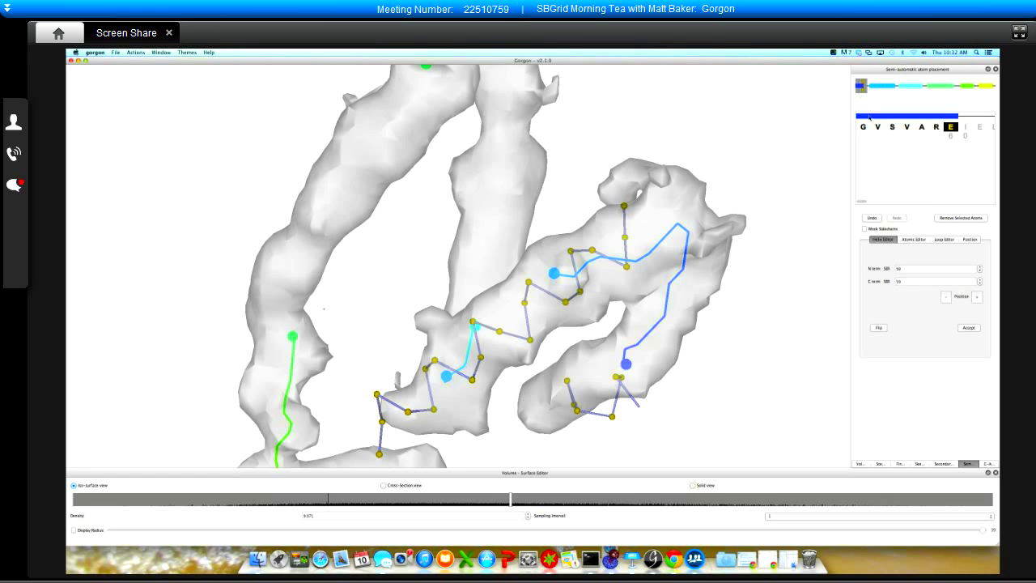
left_click(869, 122, "shift")
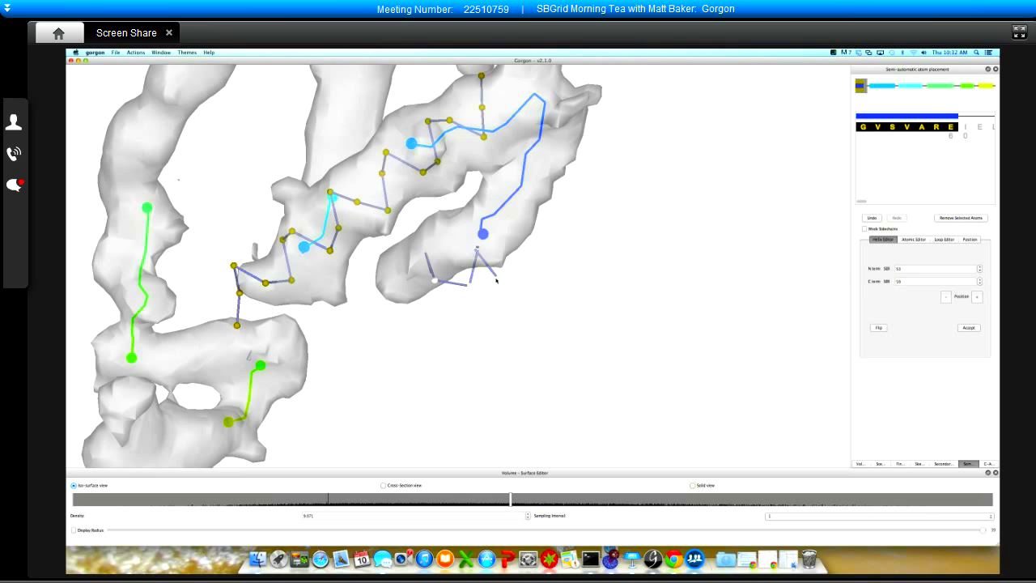
key("Return")
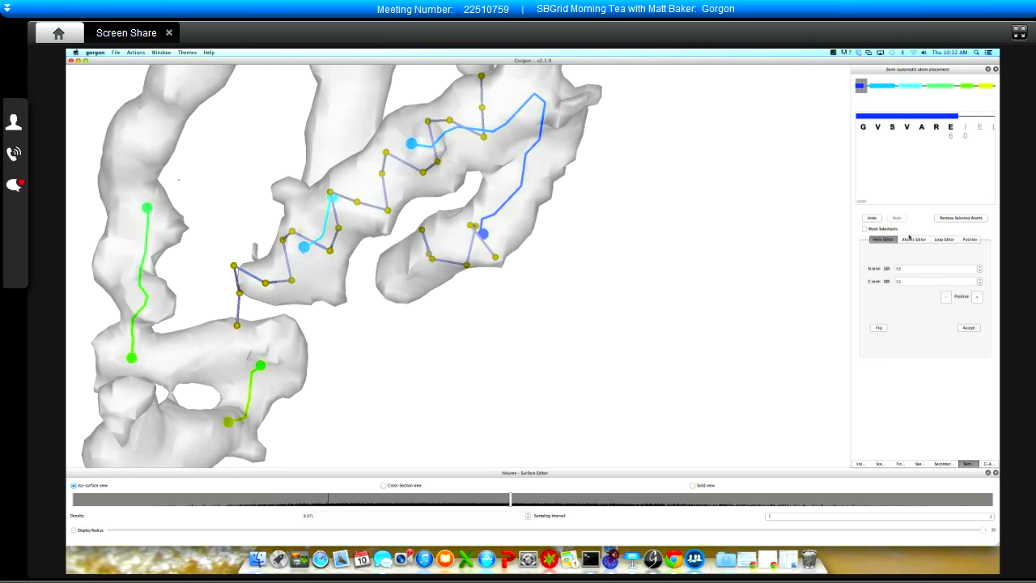
left_click(912, 238)
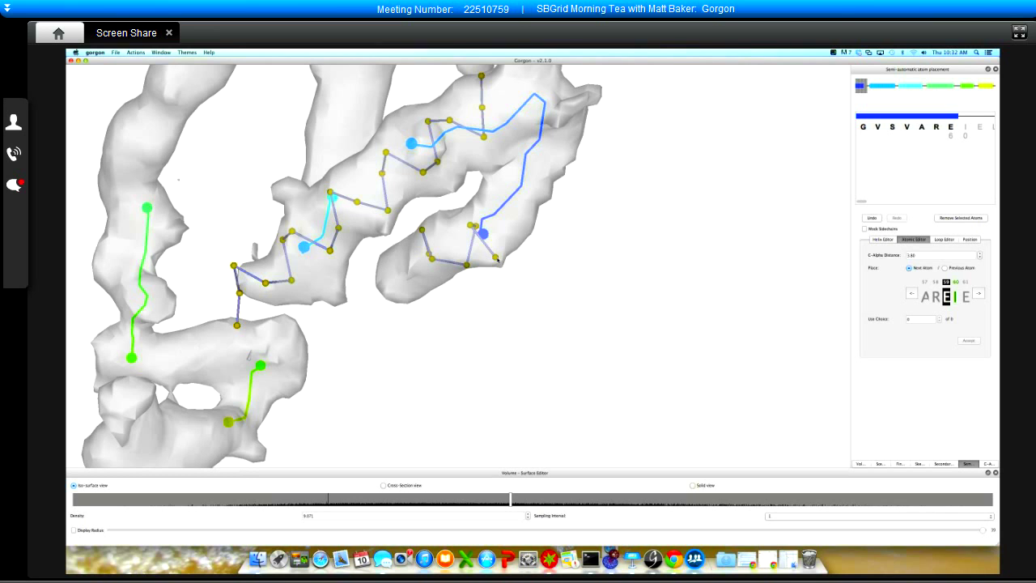
- Propose the next atom for residue E with C-alpha distance 4.80, using candidate choice 2
left_click(496, 257)
mouse_move(622, 219)
left_mouse_down()
mouse_move(604, 231)
mouse_move(613, 203)
left_mouse_up()
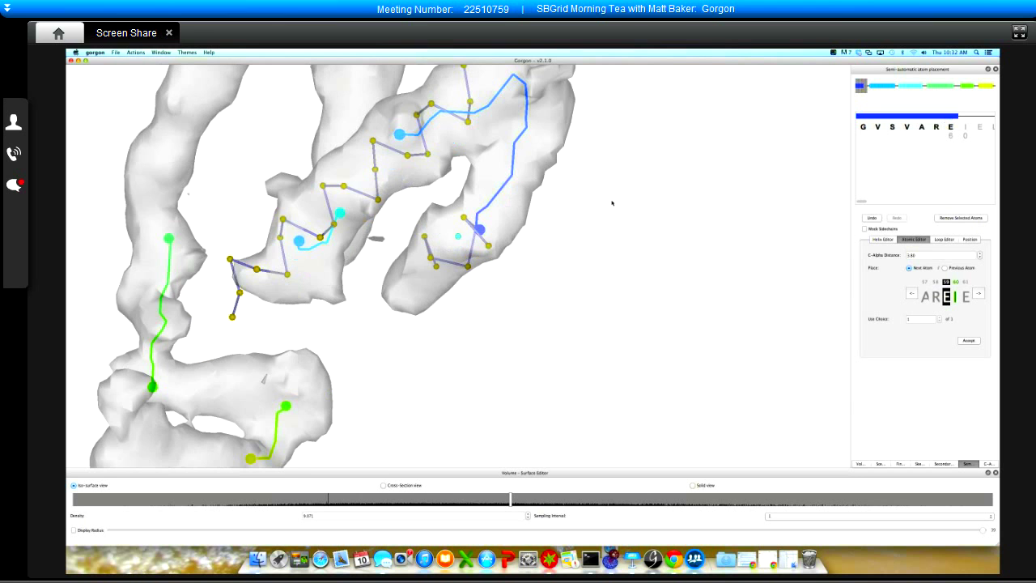
left_click_drag(561, 267, 463, 243)
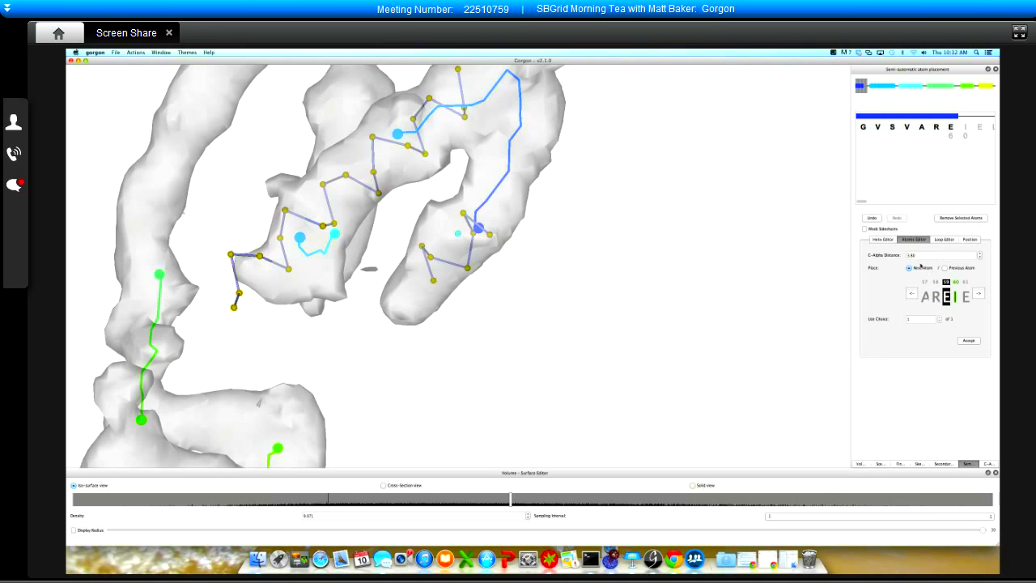
left_click(979, 254)
left_click_drag(526, 262, 498, 237)
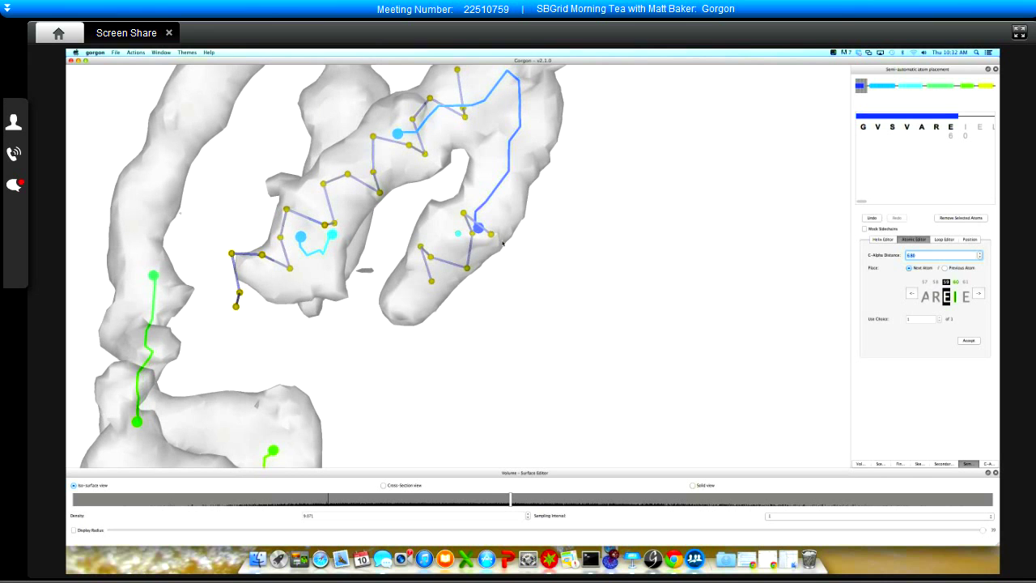
left_click(496, 235)
left_click(979, 257)
left_click_drag(576, 257, 770, 278)
left_click(939, 317)
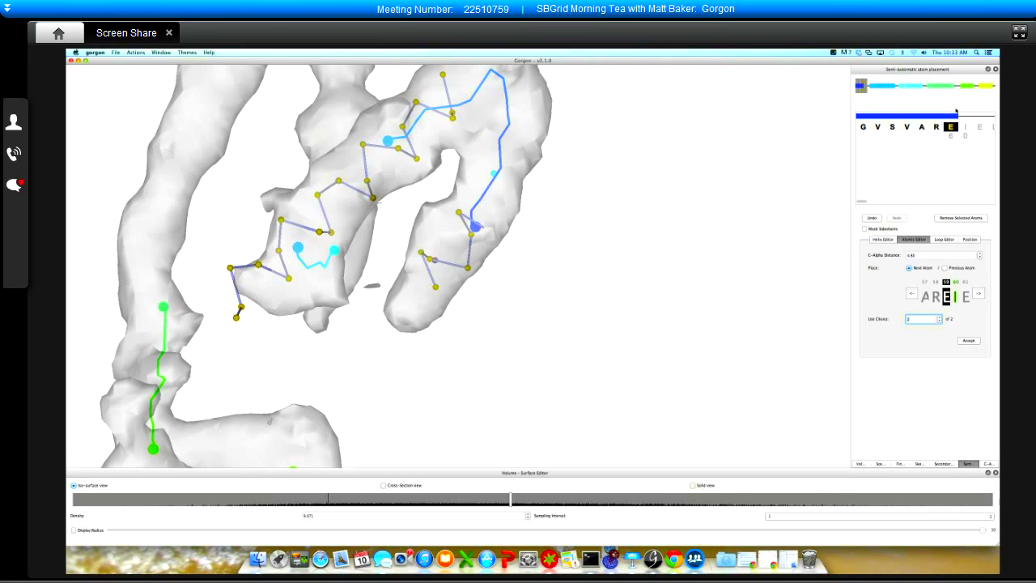
- Accept residue E's atom, reset C-alpha distance to 3.80, and place residue I using candidate 2
left_click(968, 341)
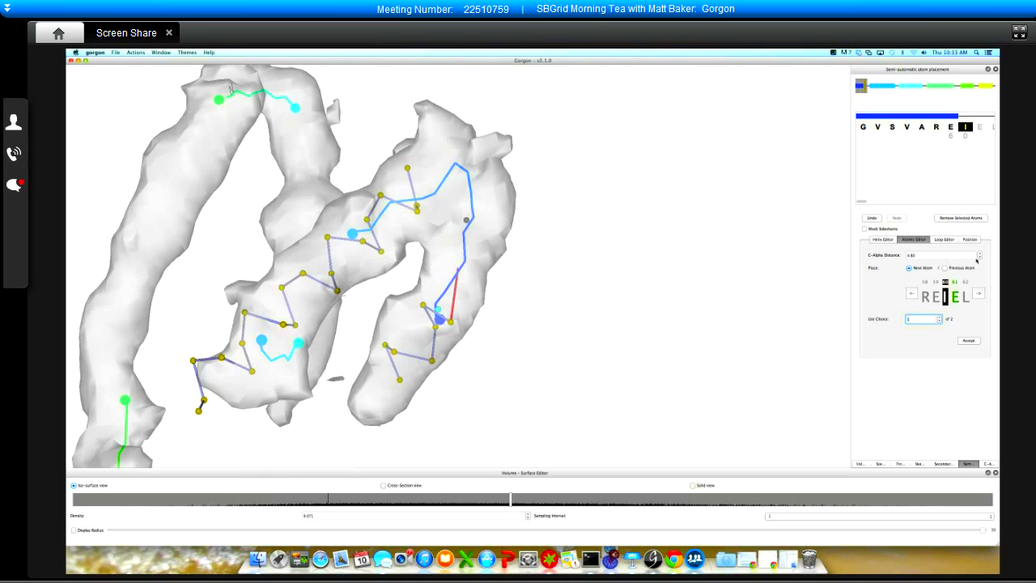
left_click(979, 258)
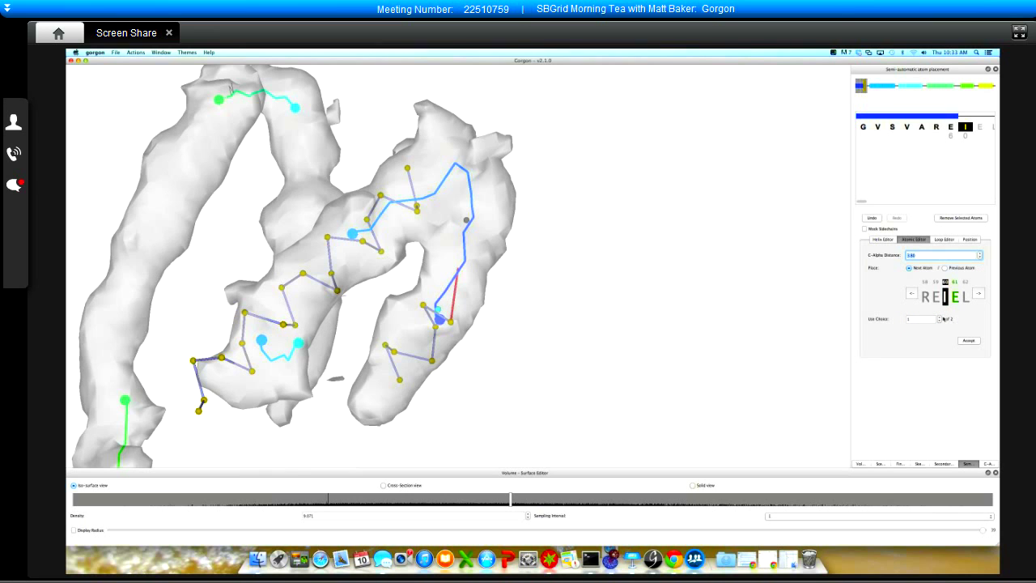
left_click(978, 294)
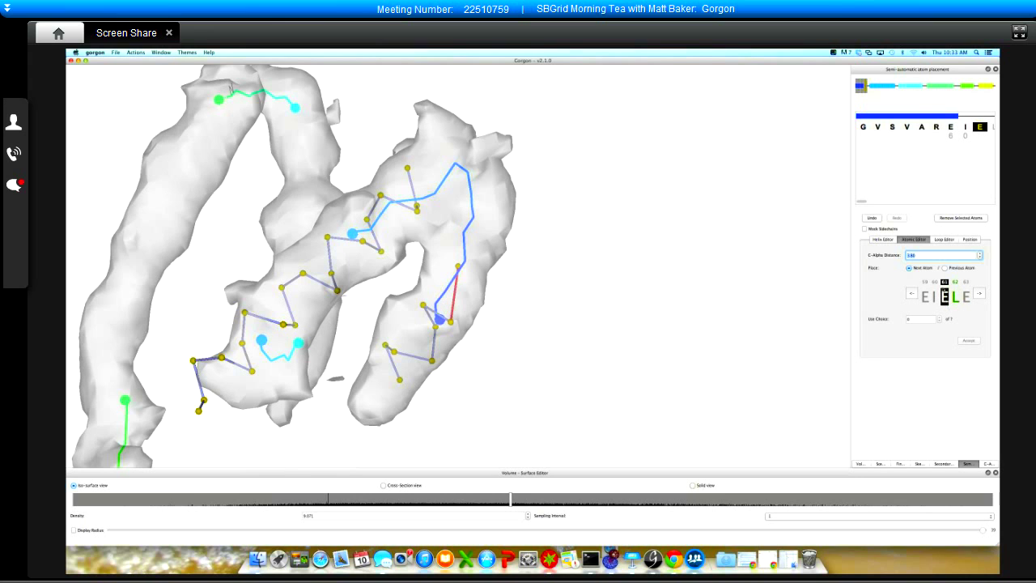
left_click(911, 293)
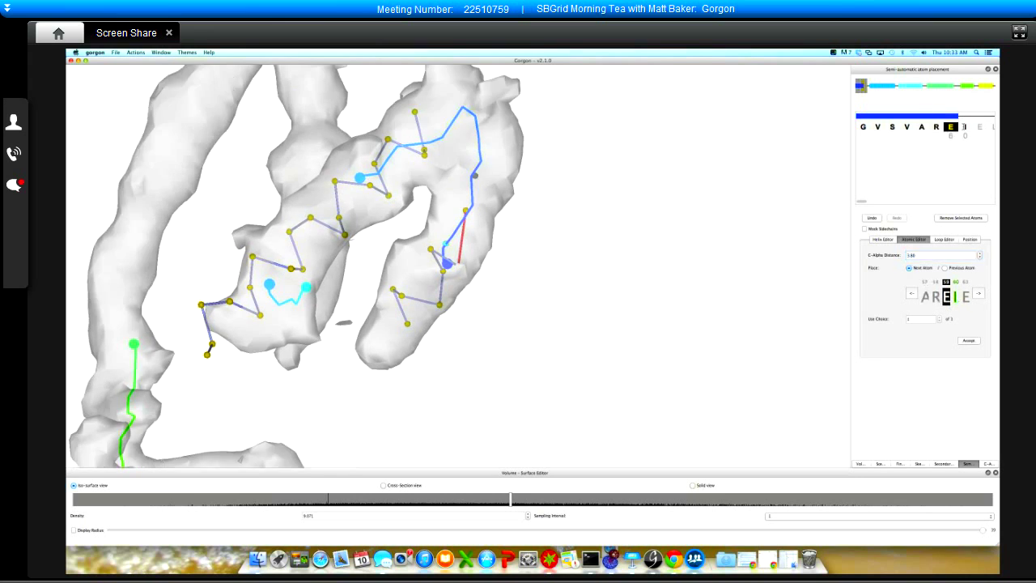
left_click(967, 340)
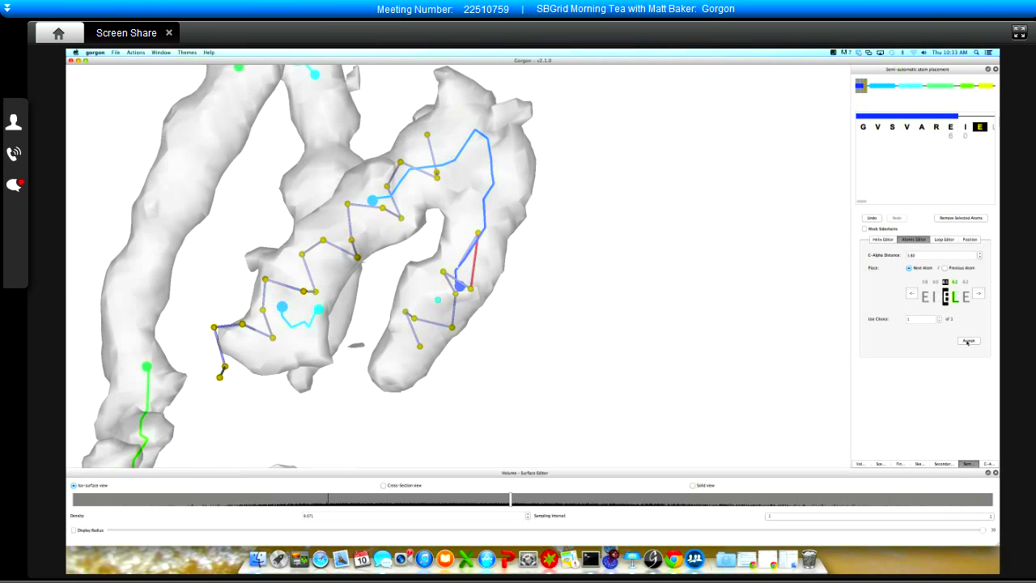
left_click(873, 219)
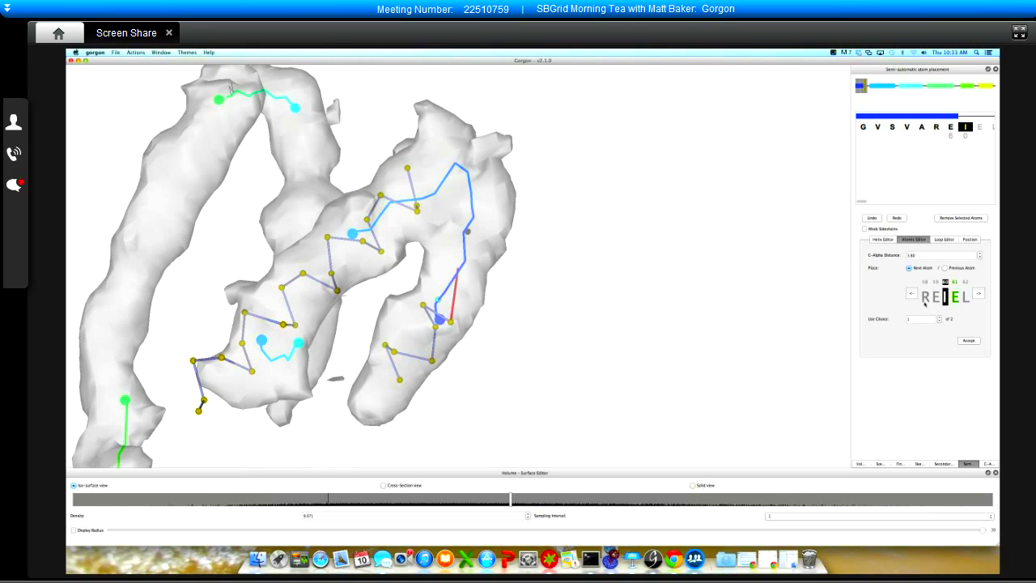
left_click(939, 317)
left_click(977, 342)
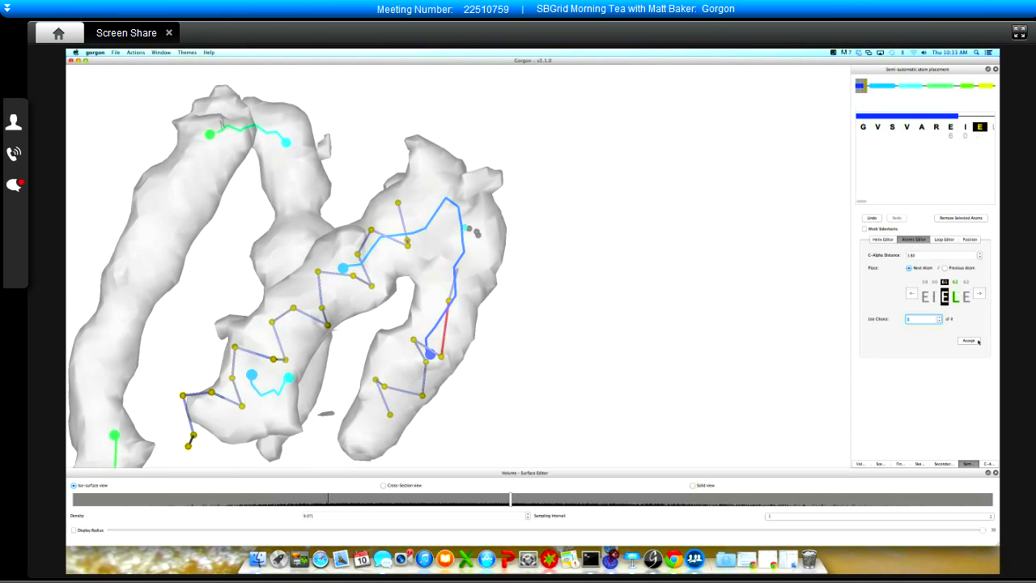
- Cycle candidate positions to accept atoms for residues L and E, then review the trace
left_click_drag(863, 197, 872, 204)
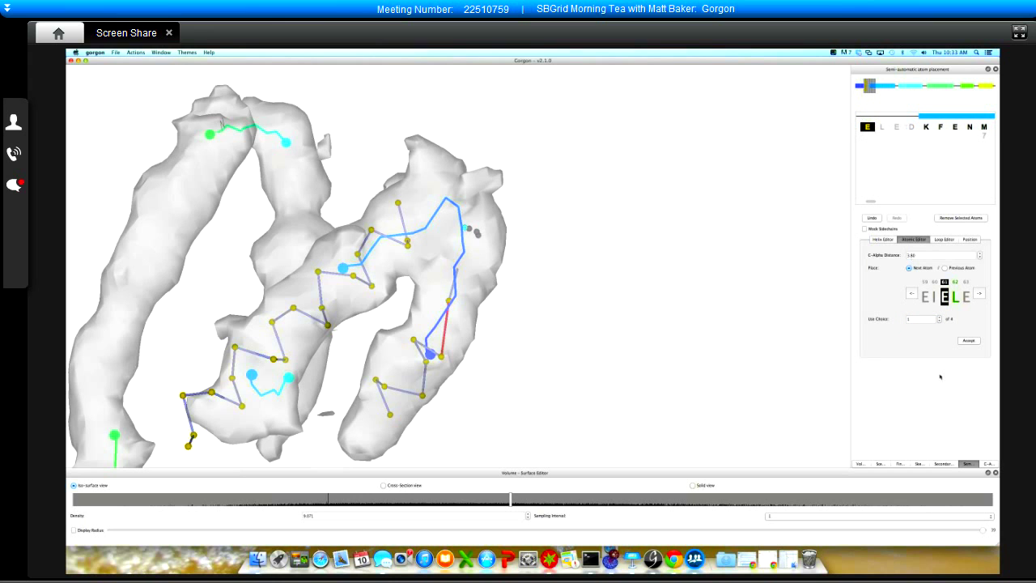
left_click(940, 316)
left_click(939, 316)
left_click(969, 341)
left_click(939, 318)
left_click(940, 318)
left_click(963, 341)
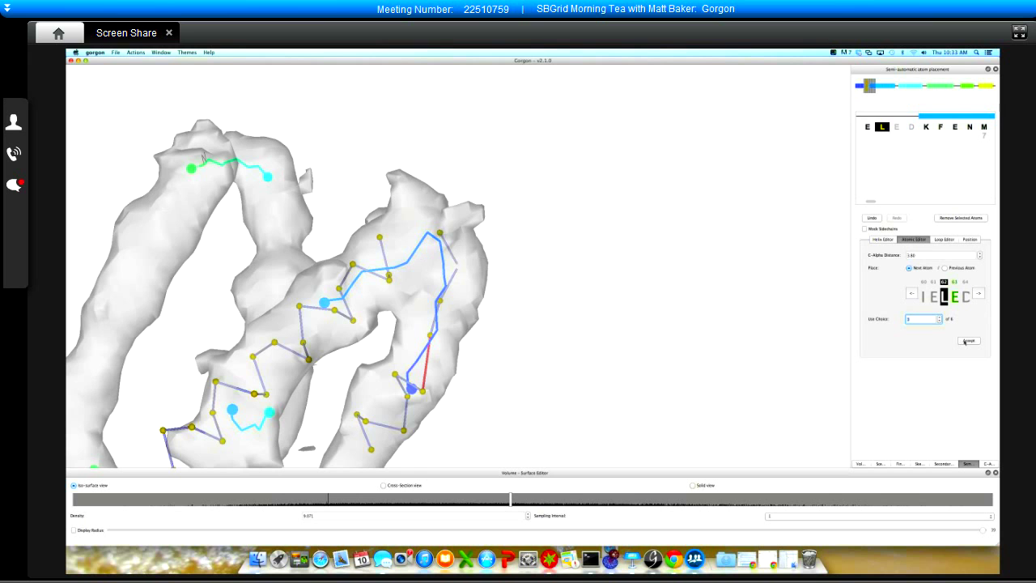
left_click(963, 340)
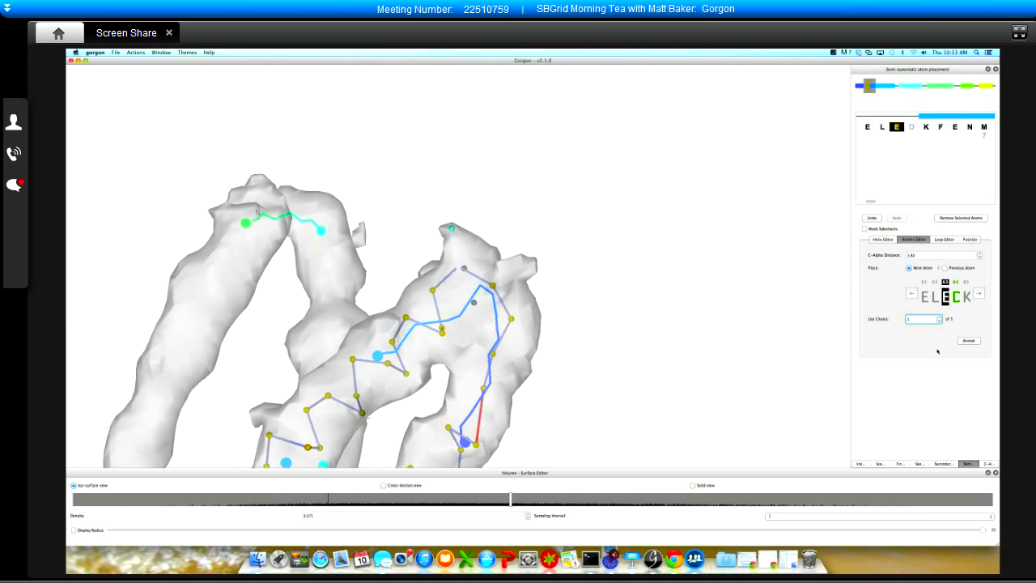
left_click_drag(480, 224, 469, 259)
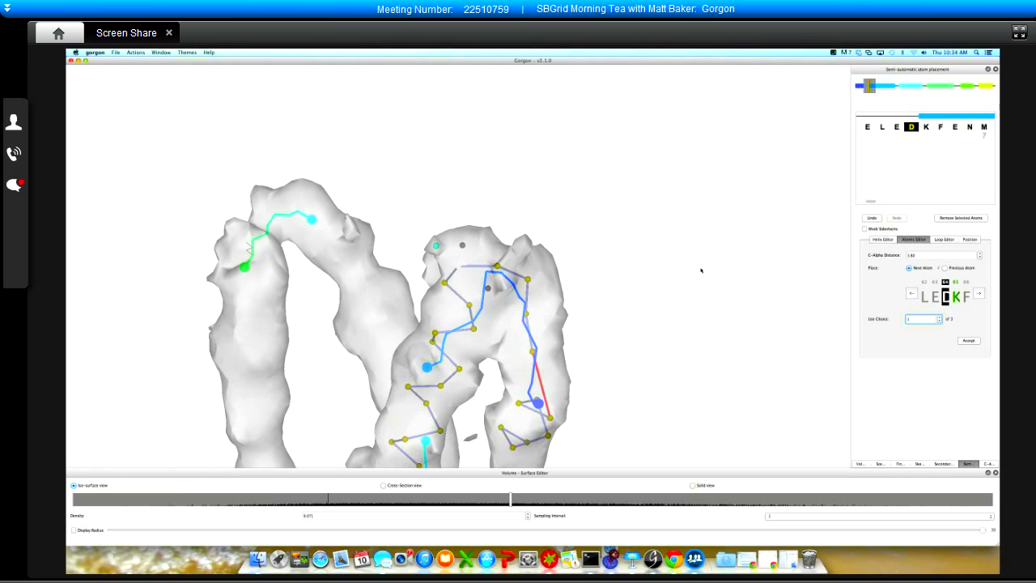
left_click_drag(643, 336, 652, 253)
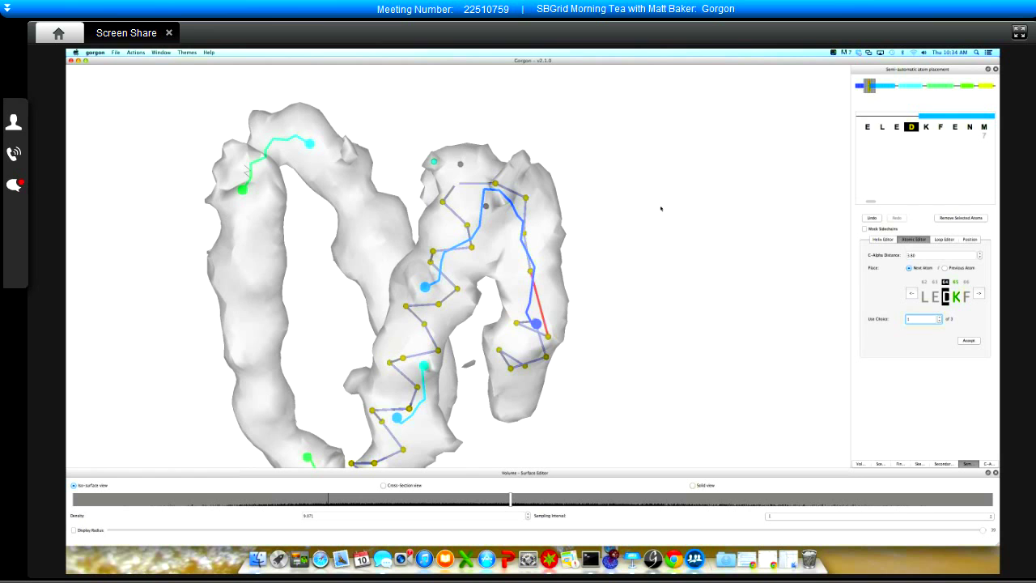
mouse_move(655, 217)
left_mouse_down()
mouse_move(647, 234)
mouse_move(649, 217)
left_mouse_up()
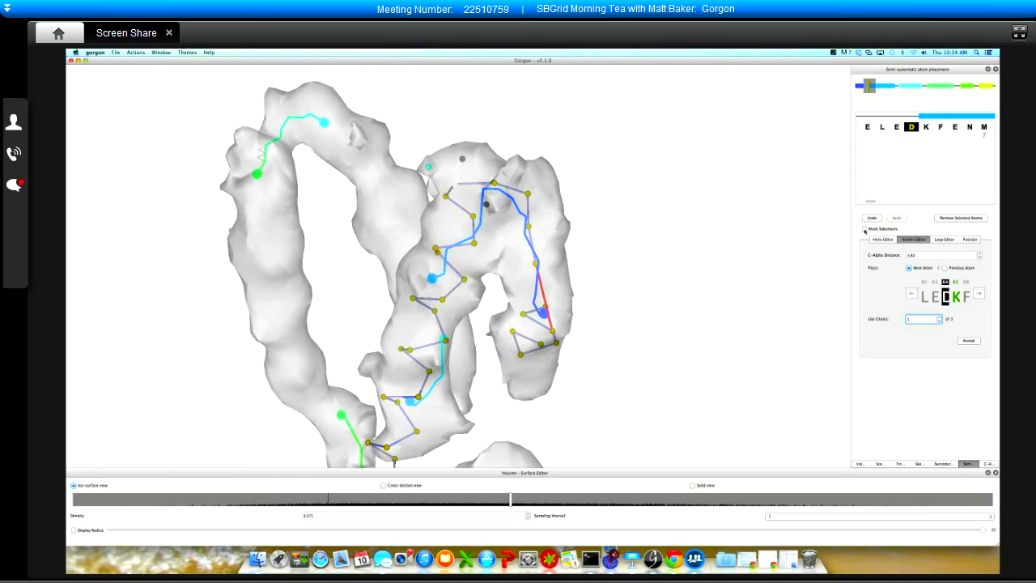
- Show mock sidechains, then play Keynote slide 22, 'Density Constrained de novo Modeling'
left_click(864, 229)
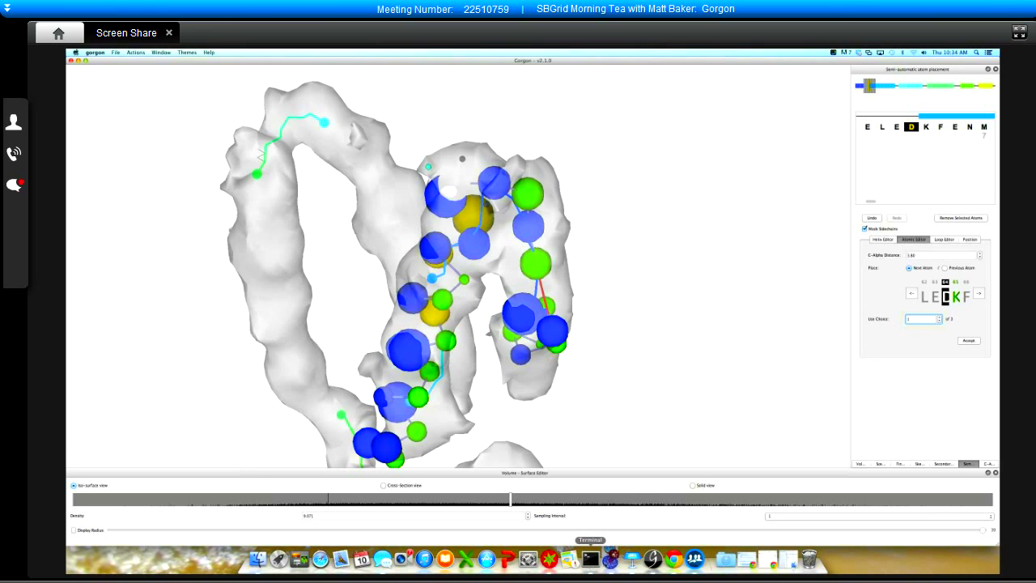
left_click(631, 559)
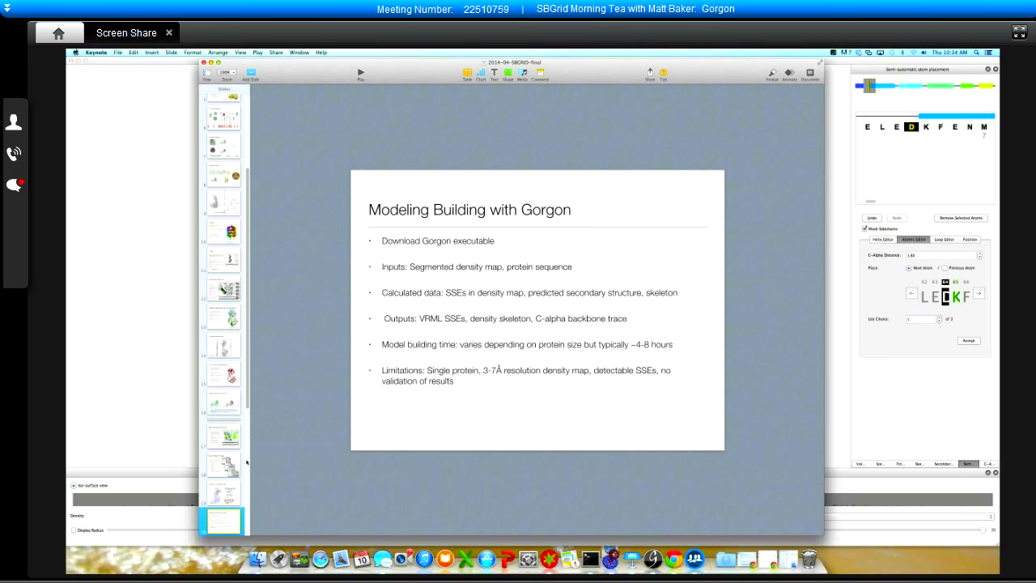
scroll(243, 469, "down", 5)
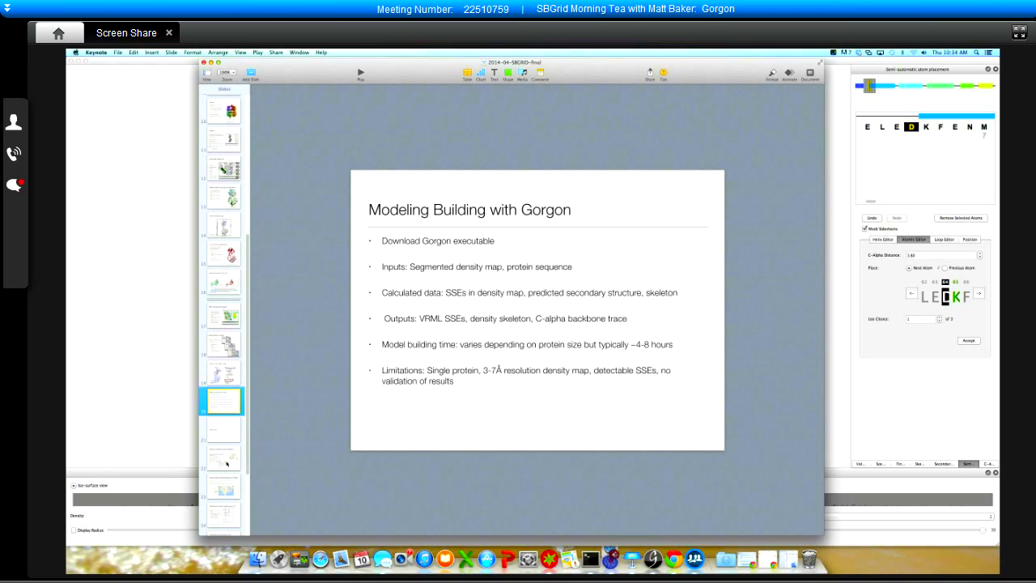
left_click(226, 461)
left_click(360, 73)
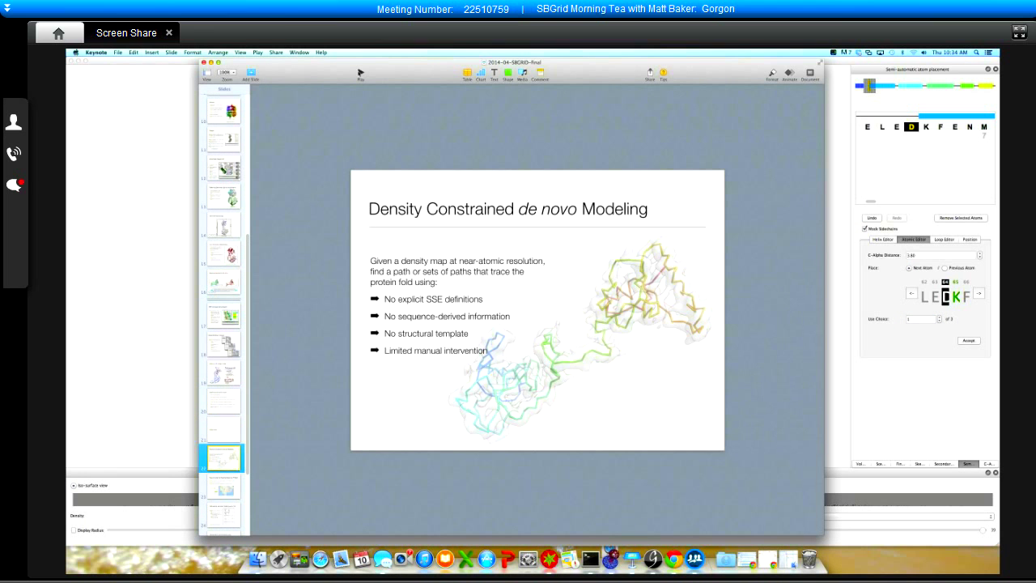